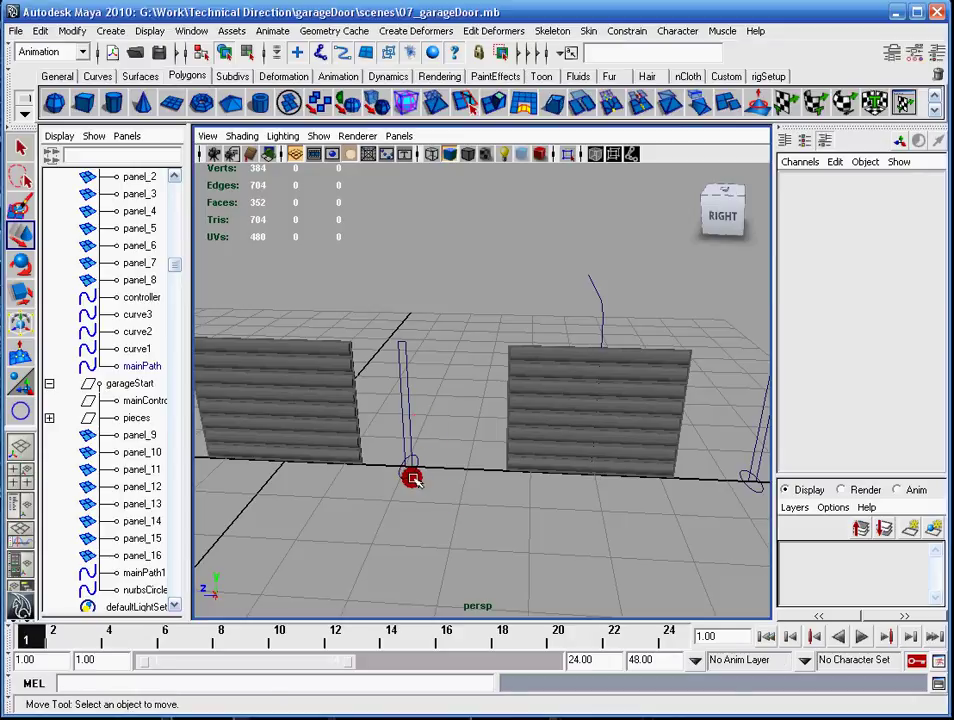
- Examine the finished garage door rig and try out its controller circle at the base of the vertical guide
{"action": "left_click", "coordinate": [413, 471]}
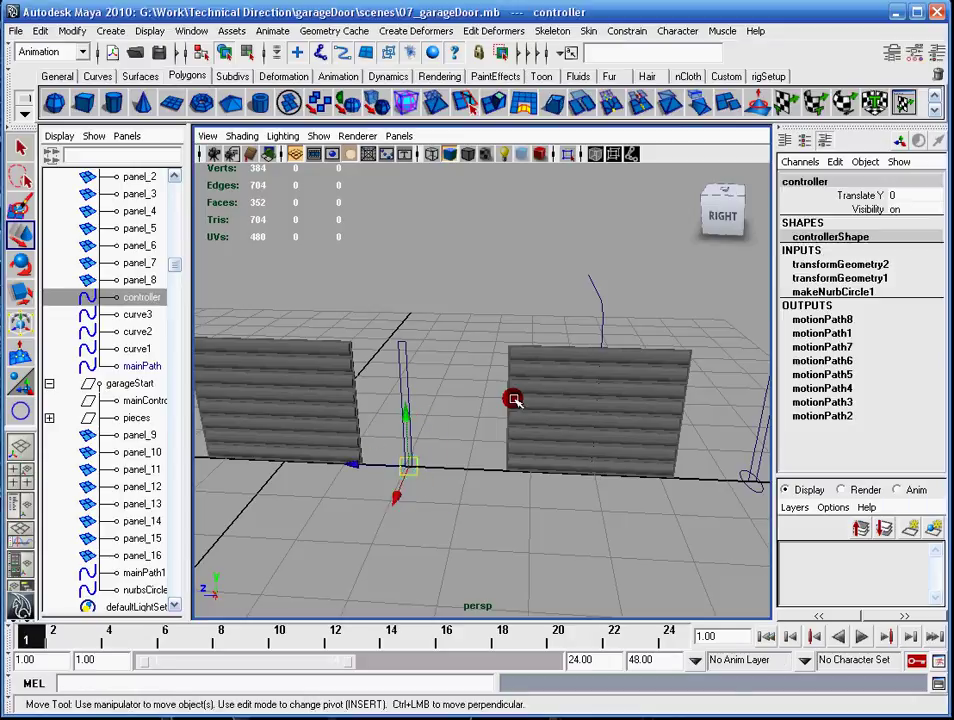
{"action": "left_click_drag", "start_coordinate": [513, 400], "coordinate": [422, 351], "text": "alt"}
{"action": "scroll", "coordinate": [428, 355], "scroll_direction": "up", "scroll_amount": 3}
{"action": "middle_click_drag", "start_coordinate": [428, 355], "coordinate": [443, 410], "text": "alt"}
{"action": "scroll", "coordinate": [442, 411], "scroll_direction": "up", "scroll_amount": 1}
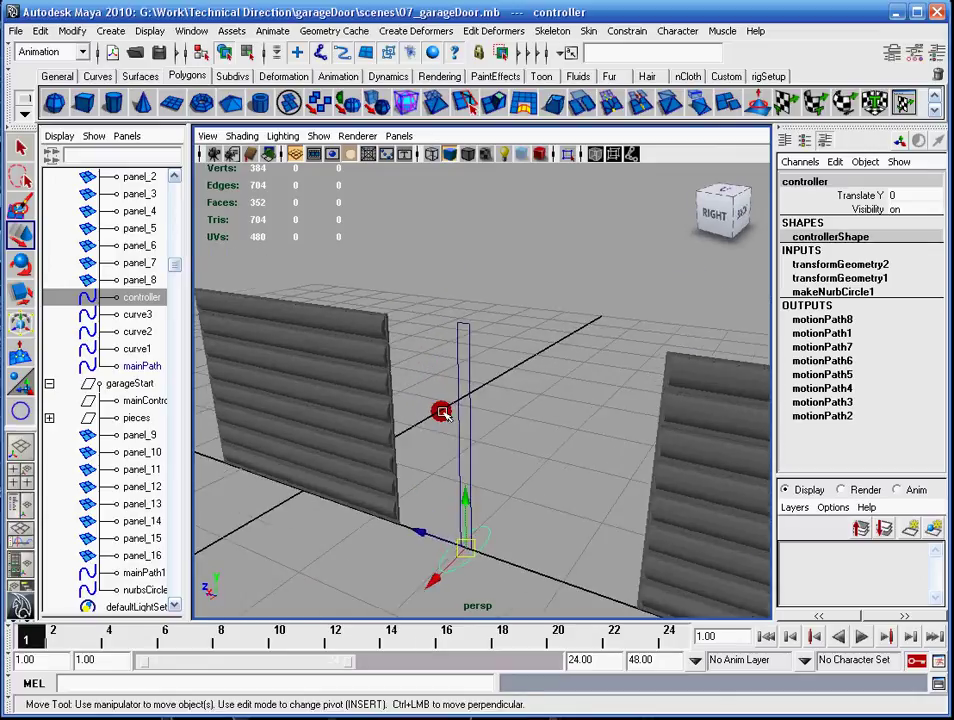
{"action": "right_click_drag", "start_coordinate": [447, 410], "coordinate": [521, 372], "text": "alt"}
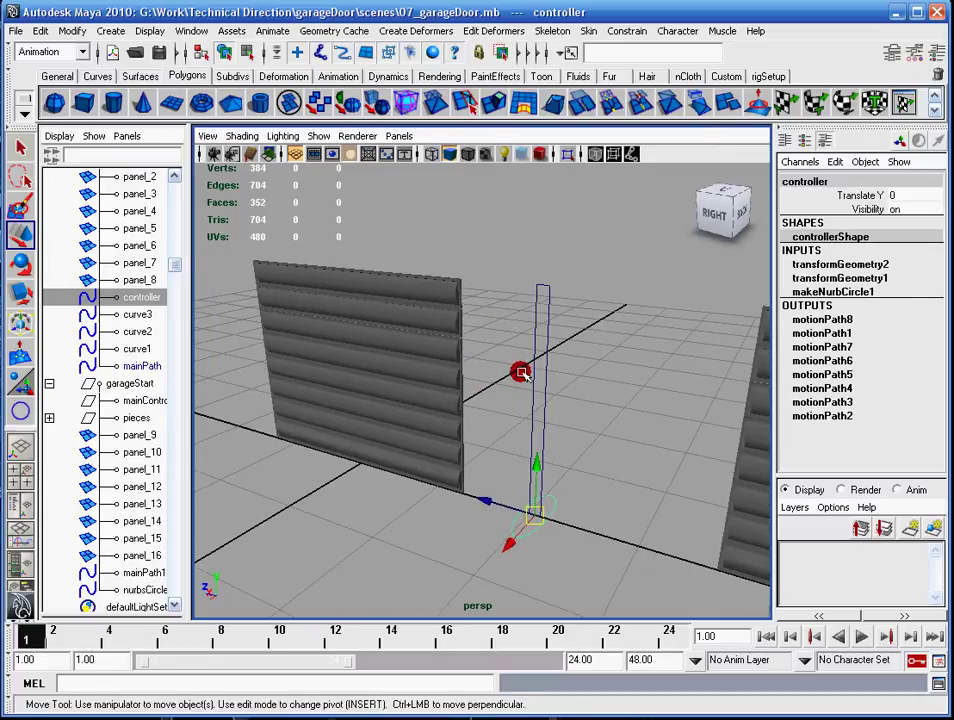
{"action": "right_click_drag", "start_coordinate": [621, 431], "coordinate": [594, 379], "text": "alt"}
{"action": "right_click_drag", "start_coordinate": [567, 443], "coordinate": [535, 509], "text": "alt"}
{"action": "left_click_drag", "start_coordinate": [540, 506], "coordinate": [583, 526]}
{"action": "middle_click_drag", "start_coordinate": [667, 423], "coordinate": [639, 356], "text": "alt"}
{"action": "scroll", "coordinate": [639, 356], "scroll_direction": "down", "scroll_amount": 2}
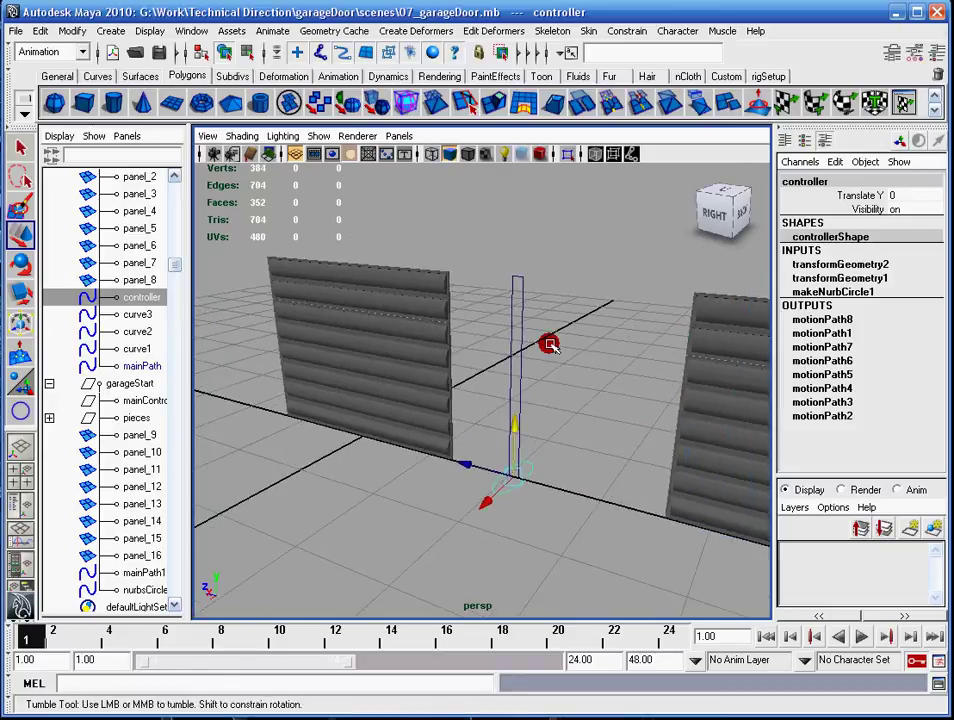
{"action": "left_click_drag", "start_coordinate": [549, 343], "coordinate": [604, 420], "text": "alt"}
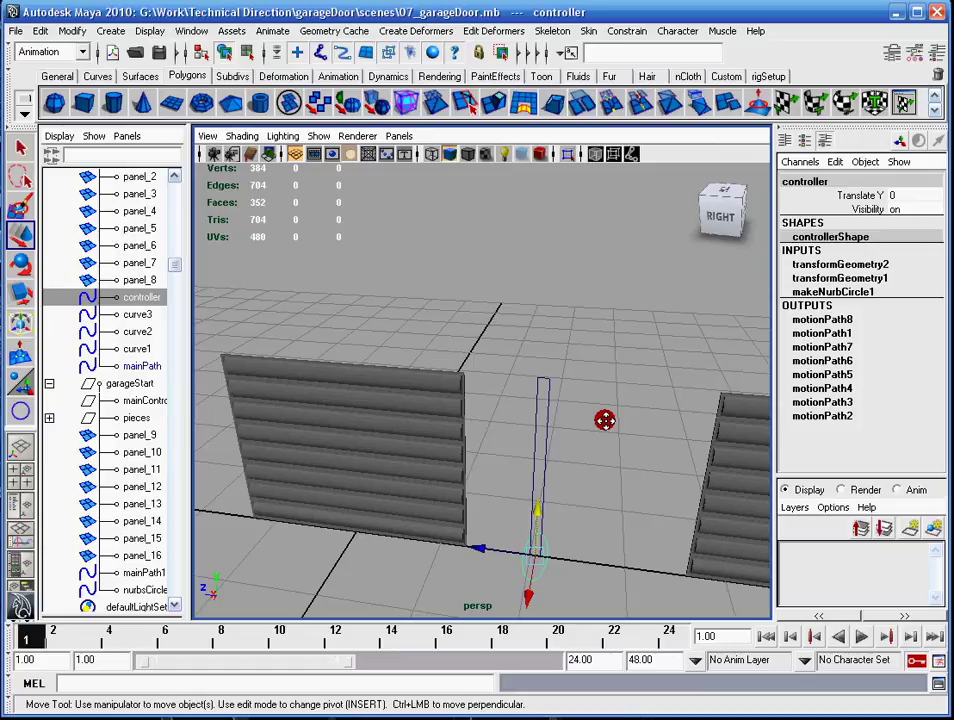
{"action": "left_click_drag", "start_coordinate": [571, 467], "coordinate": [554, 473], "text": "alt"}
{"action": "middle_click_drag", "start_coordinate": [554, 473], "coordinate": [554, 398], "text": "alt"}
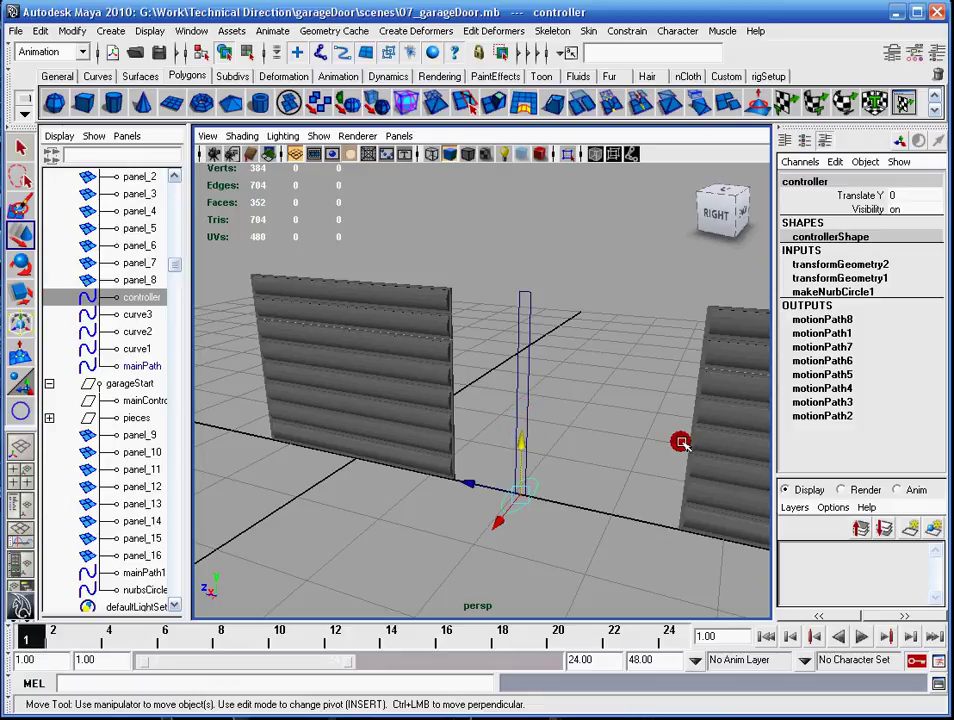
- Examine the unrigged garage door by selecting its separate panels one at a time from top to bottom
{"action": "middle_click_drag", "start_coordinate": [681, 441], "coordinate": [526, 405], "text": "alt"}
{"action": "middle_click_drag", "start_coordinate": [667, 432], "coordinate": [481, 407], "text": "alt"}
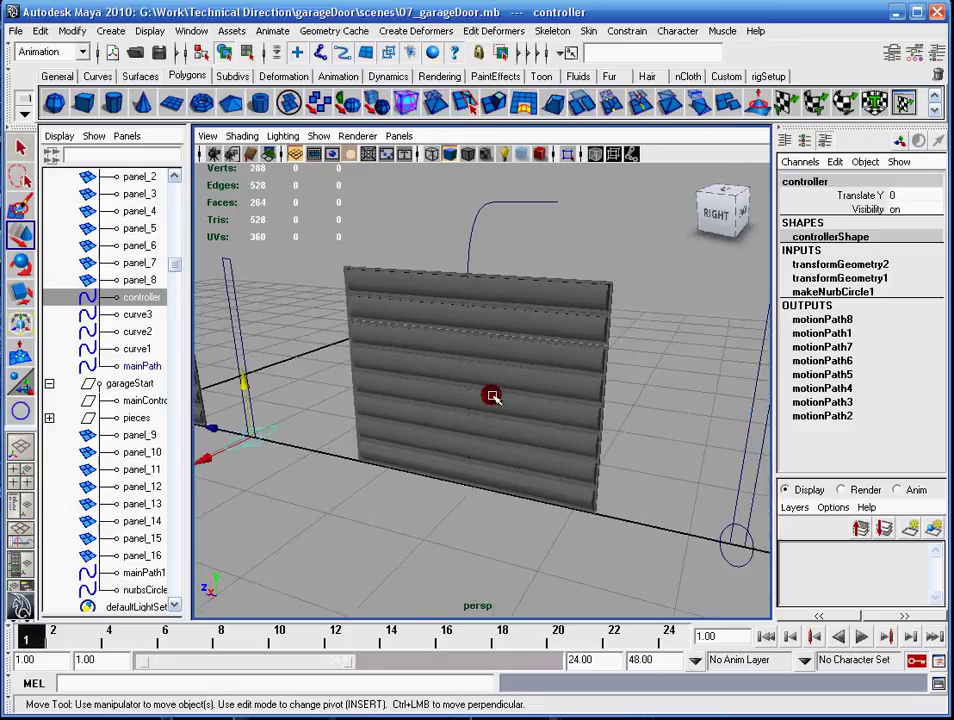
{"action": "scroll", "coordinate": [494, 396], "scroll_direction": "down", "scroll_amount": 1}
{"action": "scroll", "coordinate": [686, 417], "scroll_direction": "down", "scroll_amount": 2}
{"action": "middle_click_drag", "start_coordinate": [686, 417], "coordinate": [608, 431], "text": "alt"}
{"action": "middle_click_drag", "start_coordinate": [492, 414], "coordinate": [511, 396], "text": "alt"}
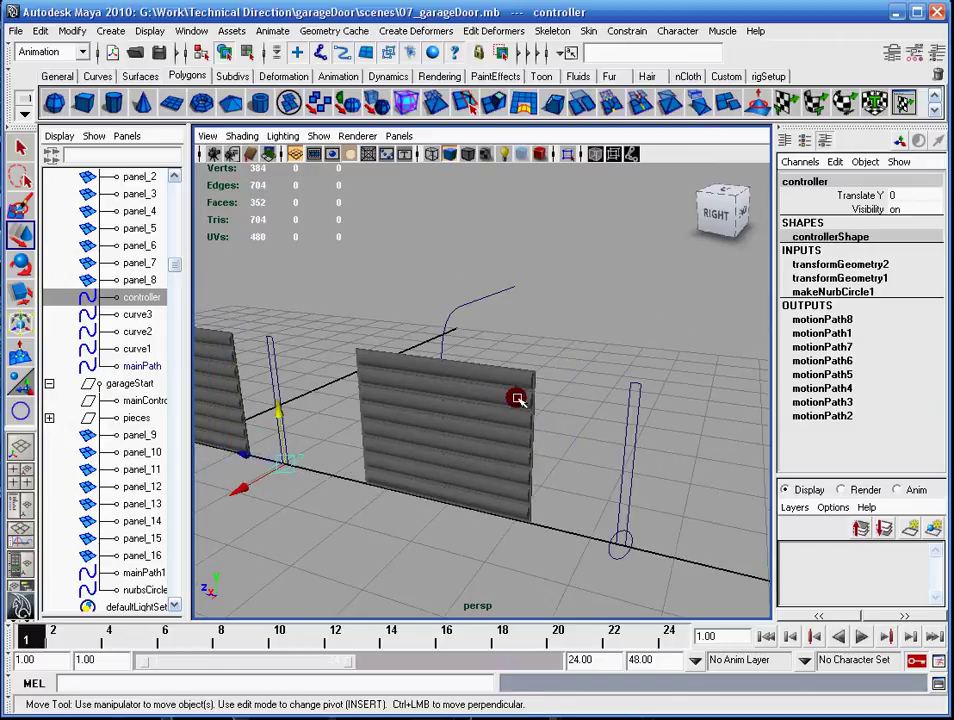
{"action": "left_click", "coordinate": [528, 372]}
{"action": "left_click", "coordinate": [515, 405]}
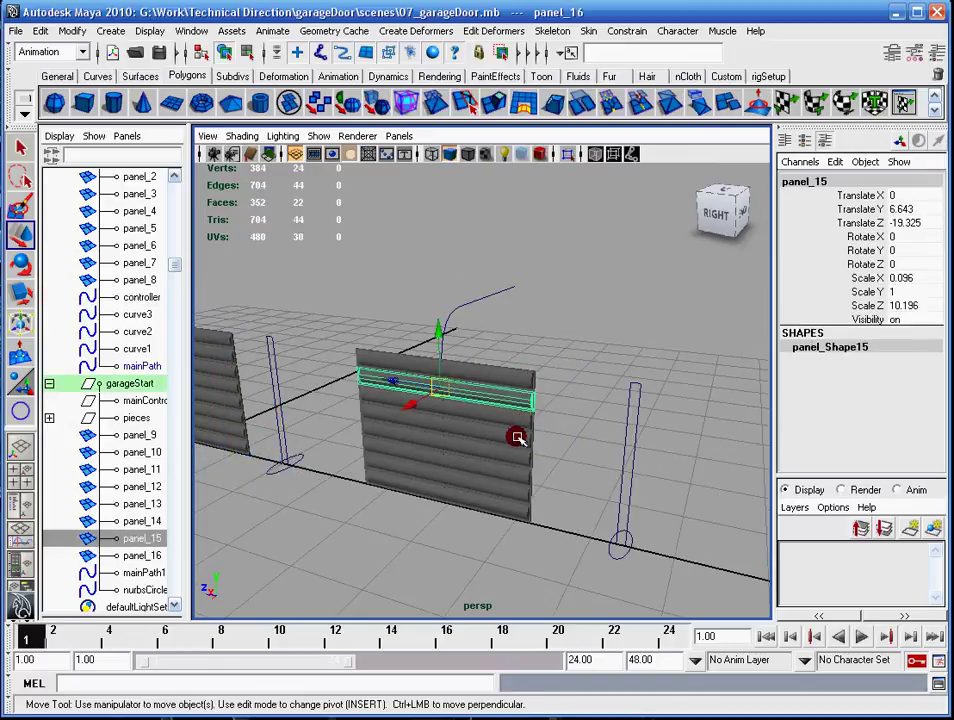
{"action": "left_click", "coordinate": [511, 442]}
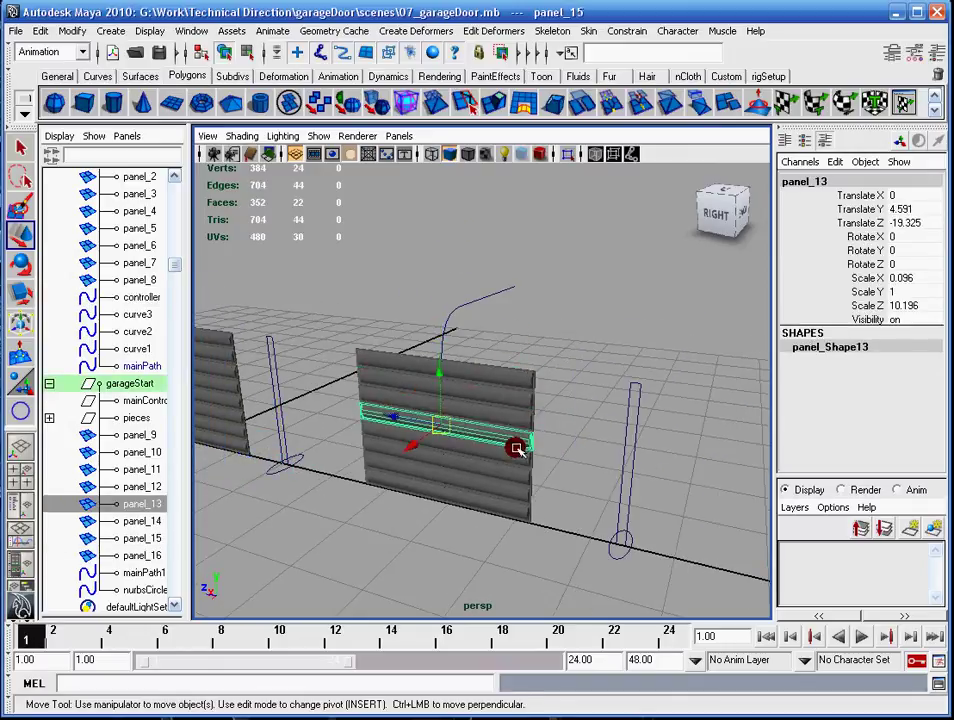
{"action": "left_click", "coordinate": [515, 375]}
{"action": "left_click", "coordinate": [524, 396]}
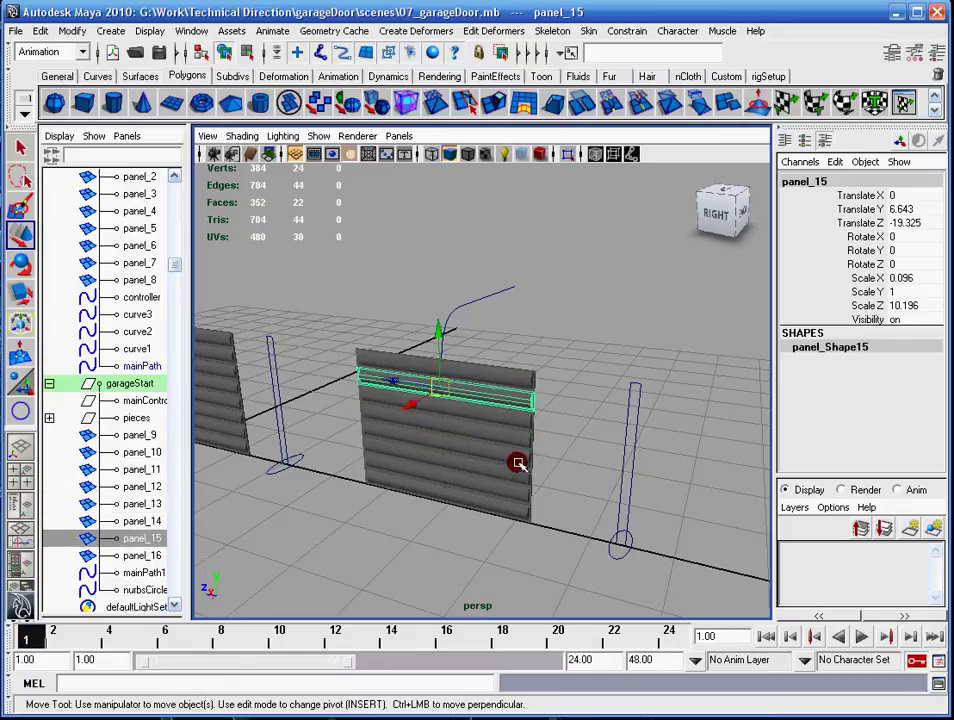
{"action": "left_click", "coordinate": [516, 470]}
{"action": "left_click", "coordinate": [513, 490]}
{"action": "left_click", "coordinate": [513, 498]}
{"action": "left_click", "coordinate": [513, 508]}
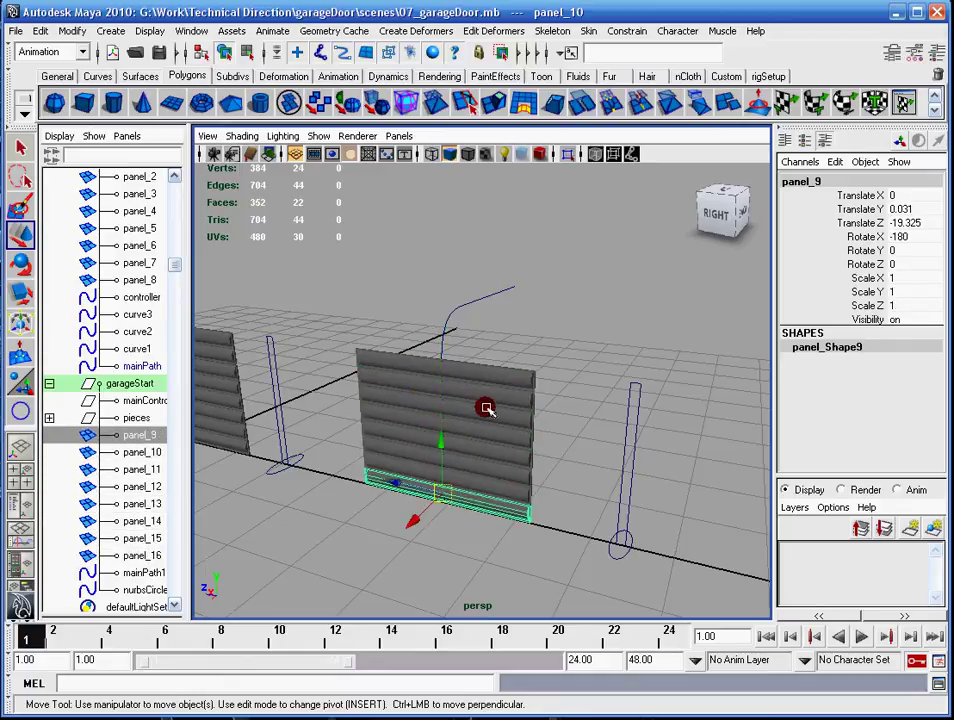
- Select all eight panels of the unrigged door, panel_9 to panel_16, and hide them
{"action": "left_click_drag", "start_coordinate": [525, 347], "coordinate": [564, 347], "text": "alt"}
{"action": "left_click_drag", "start_coordinate": [564, 347], "coordinate": [515, 528]}
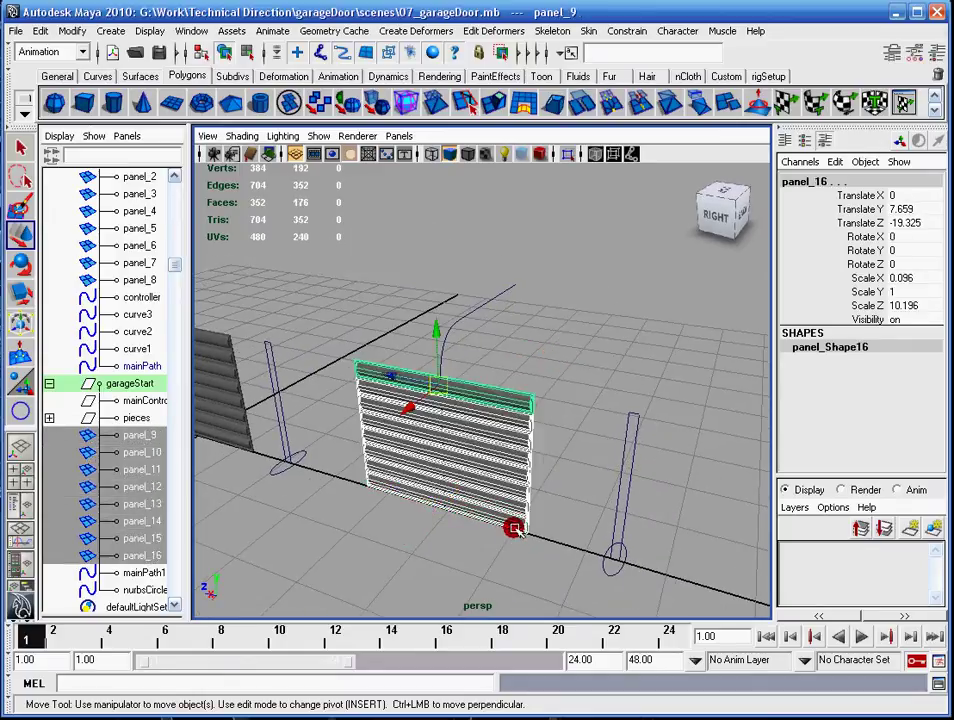
{"action": "key", "text": "ctrl+h"}
- Inspect the mainPath1 curve of the unrigged door and try the finished door's controller for comparison
{"action": "scroll", "coordinate": [460, 383], "scroll_direction": "up", "scroll_amount": 2}
{"action": "left_click", "coordinate": [447, 405]}
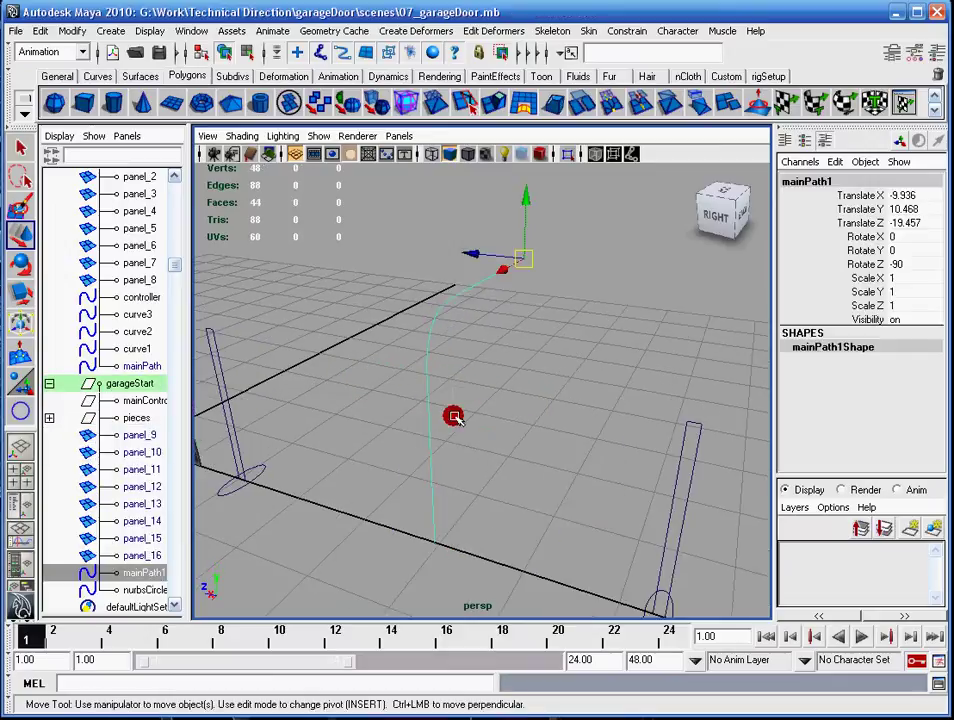
{"action": "mouse_move", "coordinate": [439, 474]}
{"action": "left_mouse_down", "text": "alt"}
{"action": "mouse_move", "coordinate": [362, 494]}
{"action": "mouse_move", "coordinate": [317, 485]}
{"action": "mouse_move", "coordinate": [392, 428]}
{"action": "mouse_move", "coordinate": [498, 420]}
{"action": "mouse_move", "coordinate": [545, 405]}
{"action": "mouse_move", "coordinate": [443, 473]}
{"action": "left_mouse_up", "text": "alt"}
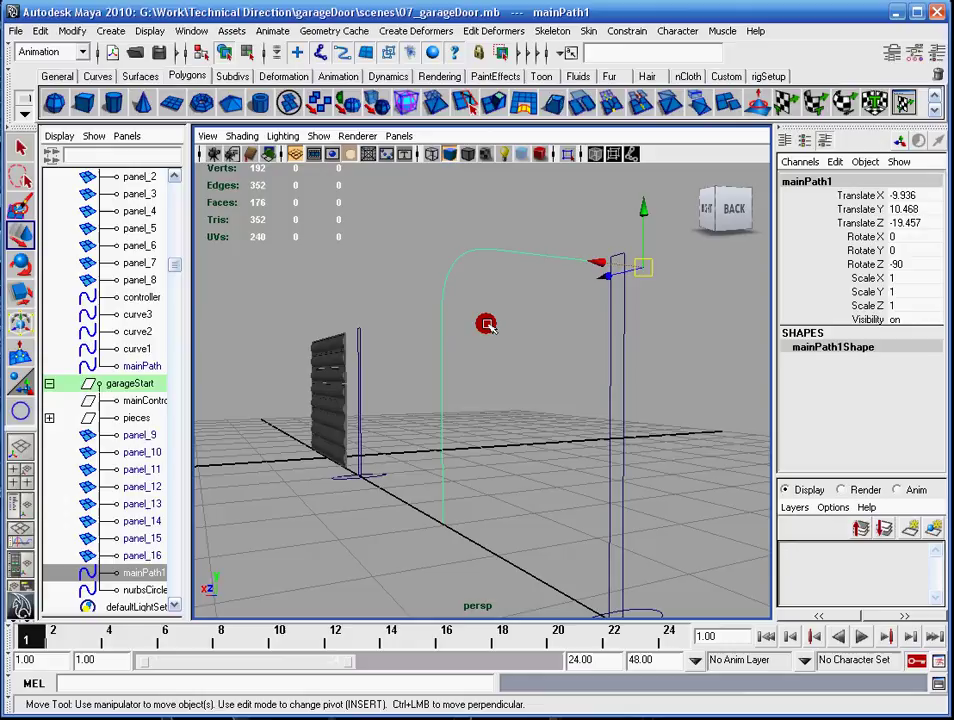
{"action": "scroll", "coordinate": [486, 325], "scroll_direction": "up", "scroll_amount": 4}
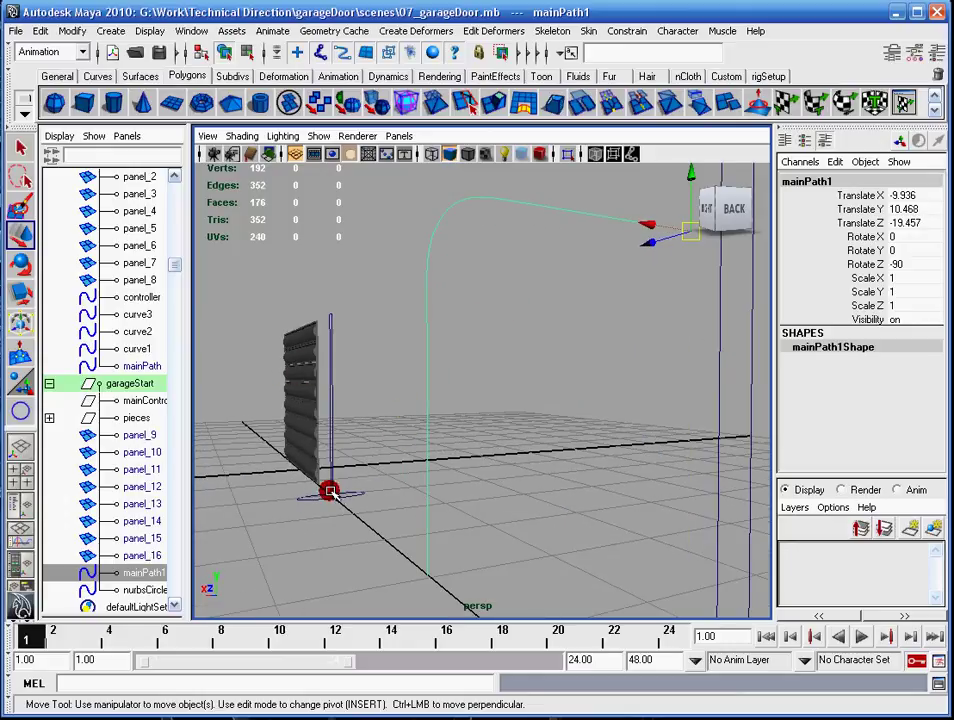
{"action": "left_click", "coordinate": [315, 502]}
{"action": "left_click_drag", "start_coordinate": [319, 494], "coordinate": [376, 530]}
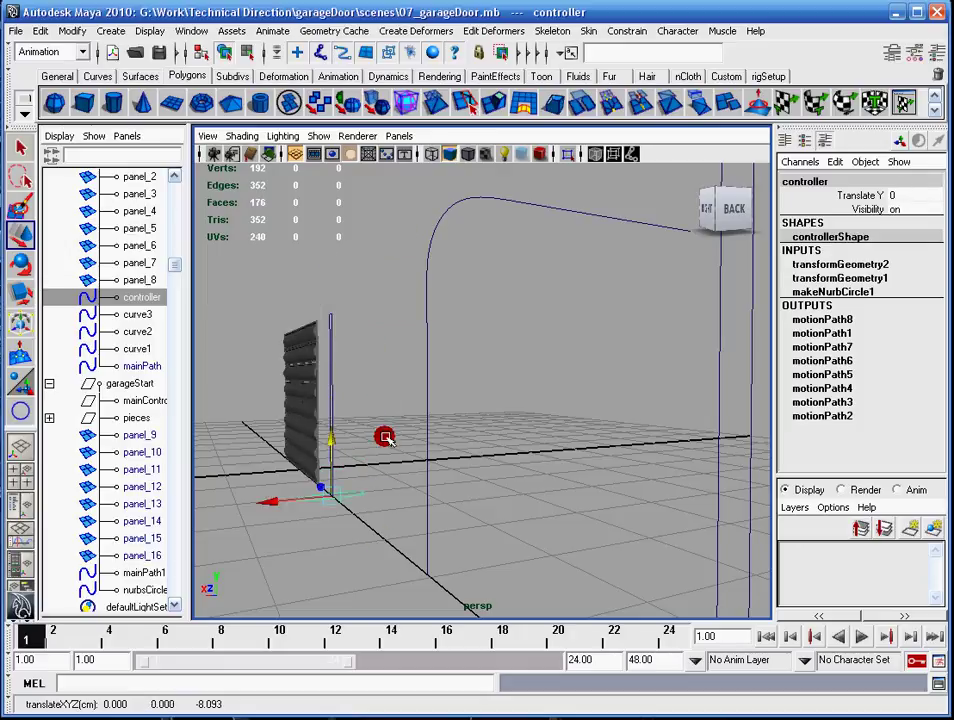
- With mainPath1 selected, review the curve creation tools and the Edit Curves commands in the Surfaces menu set, and return to the Animation menu set
{"action": "left_click", "coordinate": [427, 405]}
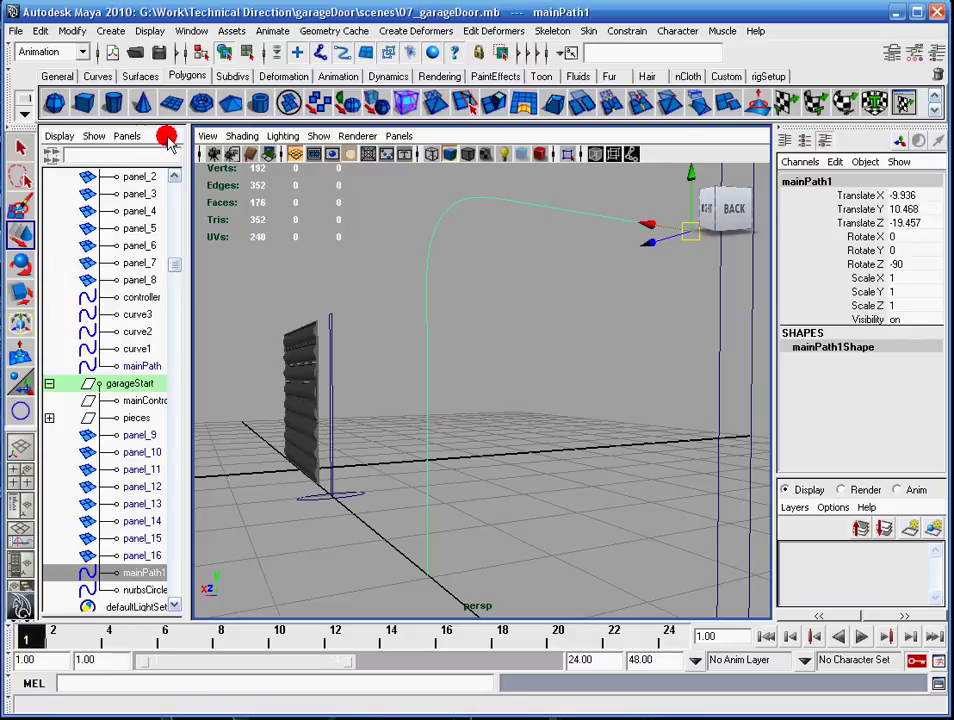
{"action": "left_click", "coordinate": [97, 75]}
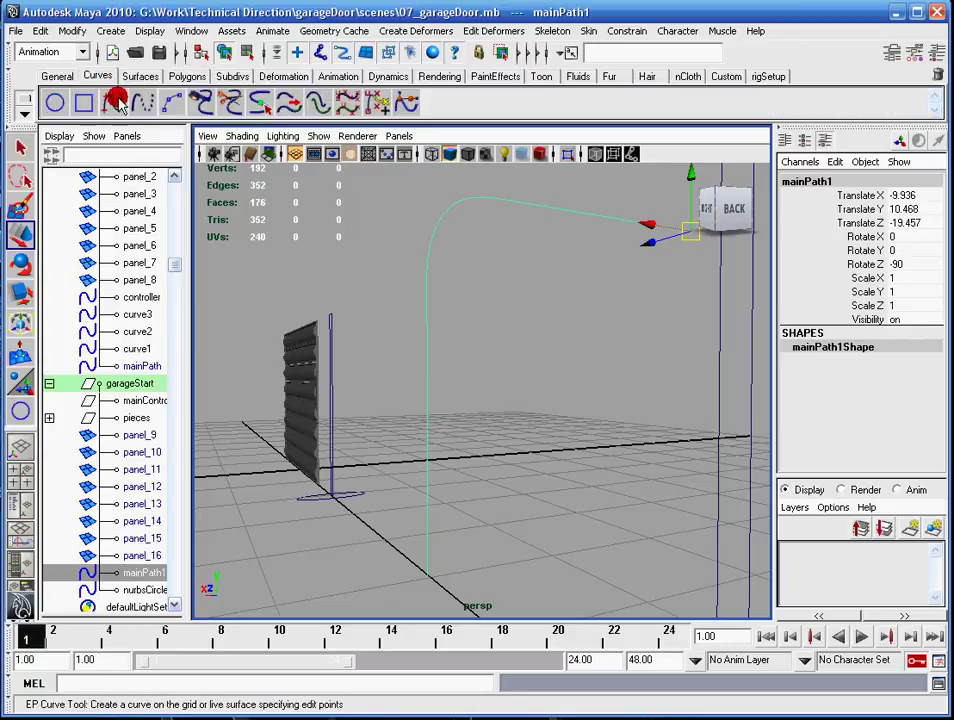
{"action": "left_click_drag", "start_coordinate": [592, 532], "coordinate": [507, 503], "text": "alt"}
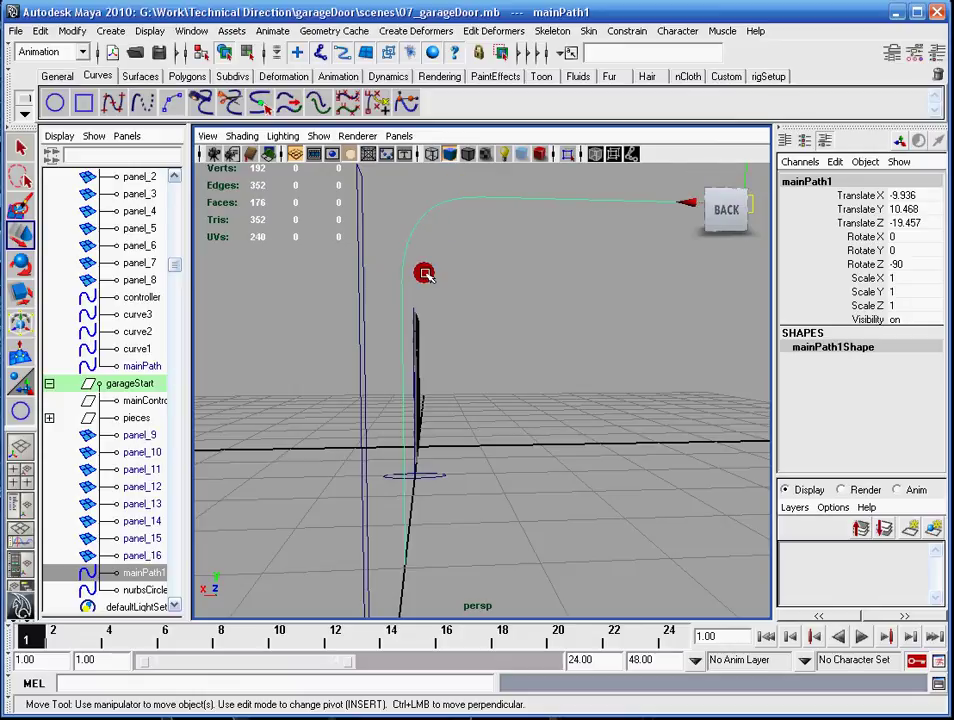
{"action": "left_click_drag", "start_coordinate": [468, 280], "coordinate": [430, 250], "text": "alt"}
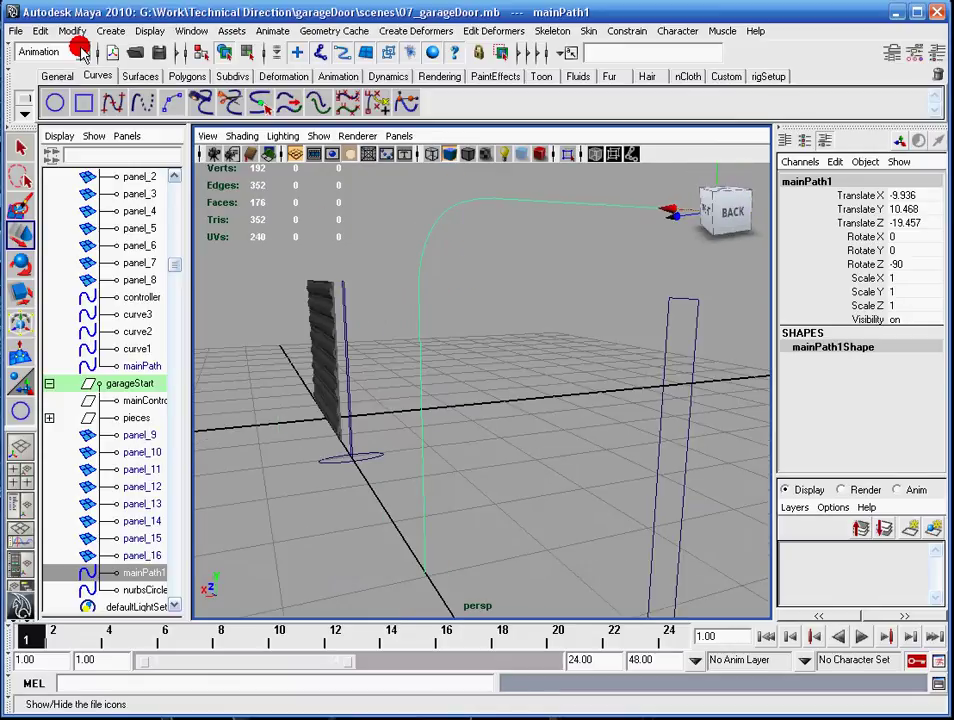
{"action": "left_click", "coordinate": [52, 51]}
{"action": "left_click", "coordinate": [40, 98]}
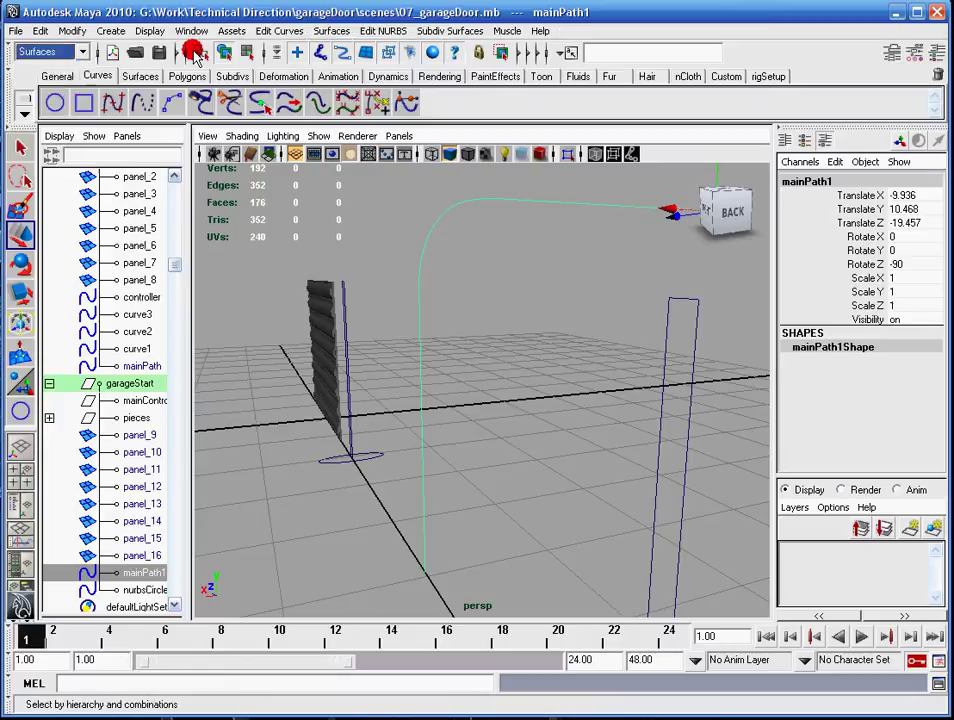
{"action": "left_click", "coordinate": [274, 32]}
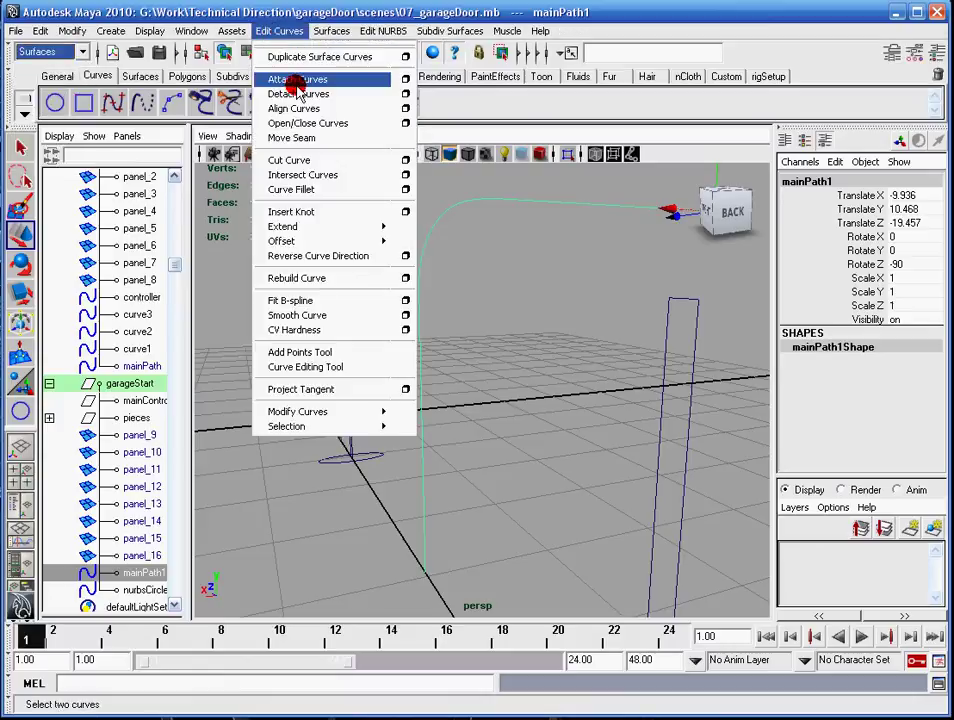
{"action": "left_click", "coordinate": [280, 30]}
{"action": "key", "text": "F5"}
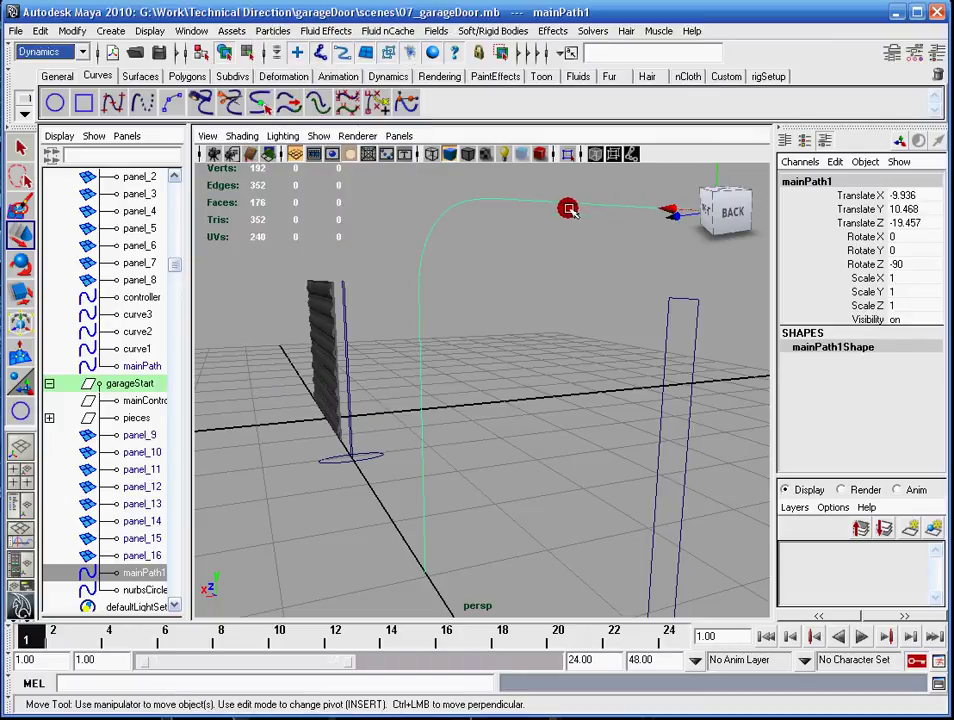
{"action": "scroll", "coordinate": [568, 208], "scroll_direction": "down", "scroll_amount": 2}
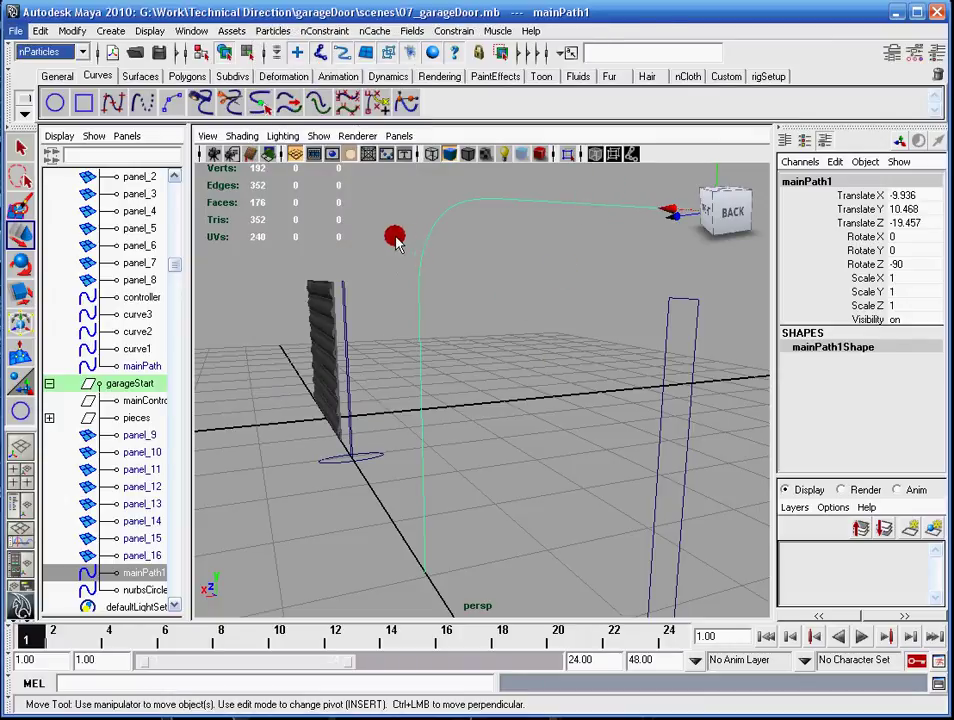
{"action": "left_click", "coordinate": [62, 51]}
{"action": "left_click", "coordinate": [62, 70]}
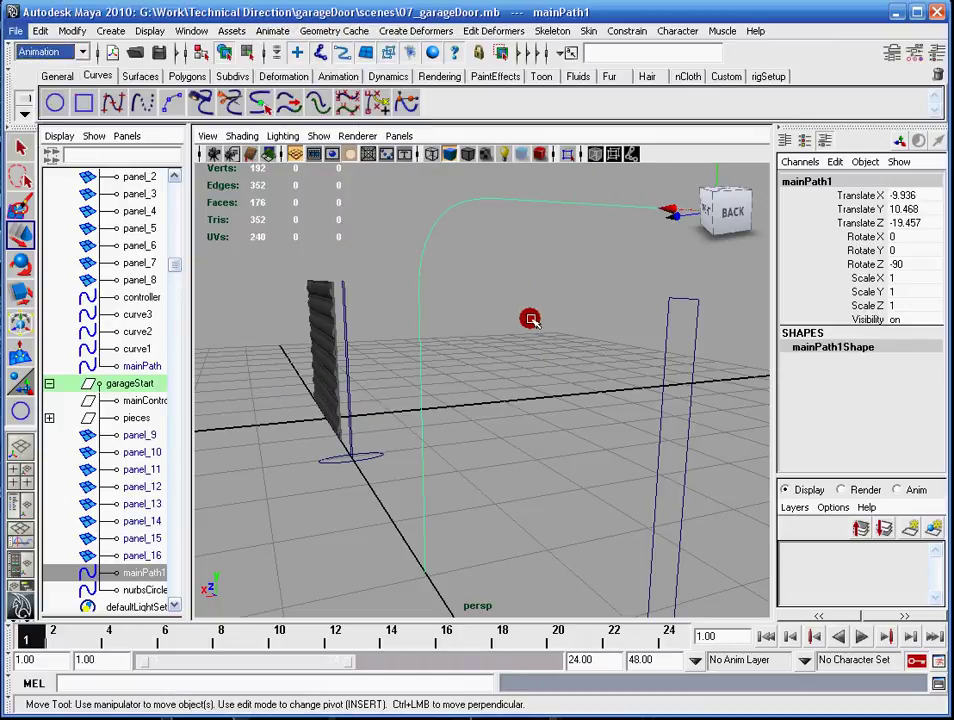
- Clear the selection and examine the door path curve together with the vertical guide and circle beside it
{"action": "left_click", "coordinate": [539, 414]}
{"action": "middle_click_drag", "start_coordinate": [539, 414], "coordinate": [562, 331], "text": "alt"}
{"action": "middle_click_drag", "start_coordinate": [432, 435], "coordinate": [437, 552], "text": "alt"}
{"action": "left_click_drag", "start_coordinate": [545, 283], "coordinate": [511, 344], "text": "alt"}
{"action": "middle_click_drag", "start_coordinate": [518, 388], "coordinate": [488, 341], "text": "alt"}
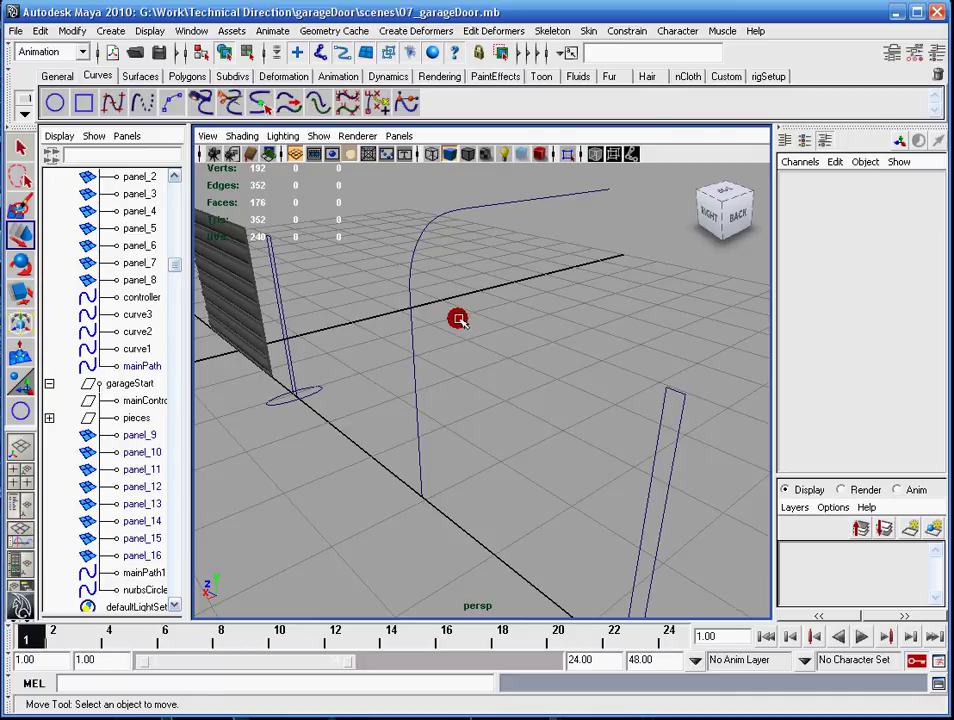
{"action": "left_click_drag", "start_coordinate": [453, 317], "coordinate": [466, 366], "text": "alt"}
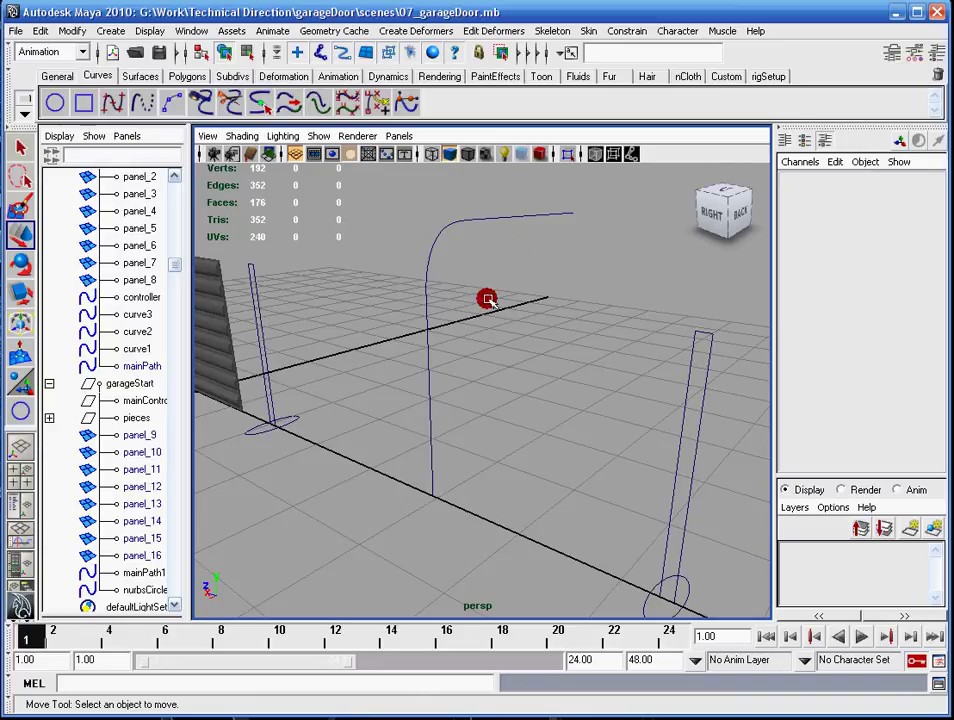
{"action": "middle_click_drag", "start_coordinate": [540, 318], "coordinate": [519, 462], "text": "alt"}
- Try to move the unrigged door's nurbsCircle1 control circle freely away from its guide and undo the move
{"action": "left_click", "coordinate": [491, 489]}
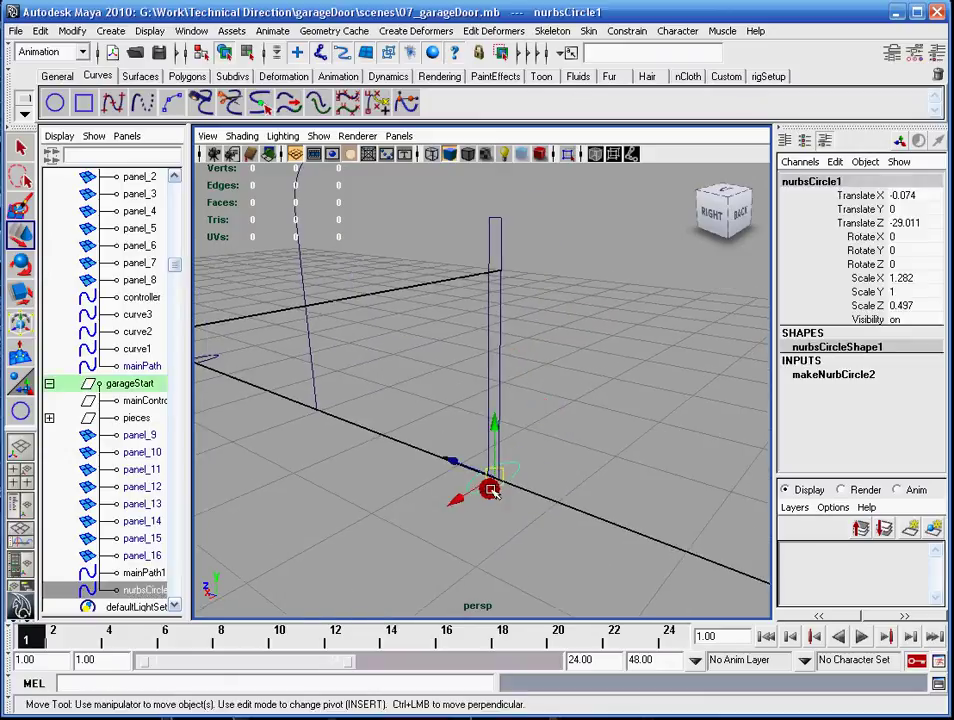
{"action": "left_click_drag", "start_coordinate": [484, 474], "coordinate": [432, 467]}
{"action": "key", "text": "ctrl+z"}
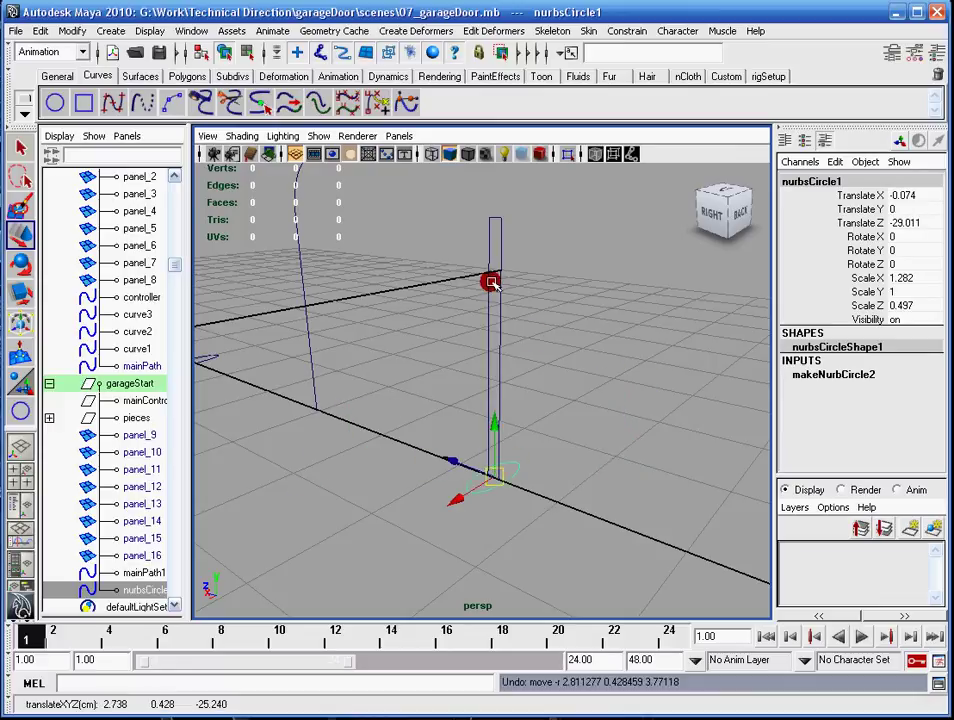
- Inspect the vertical guide curves beside the unrigged door and select the nurbsCircle1 control circle at their base
{"action": "left_click", "coordinate": [495, 226]}
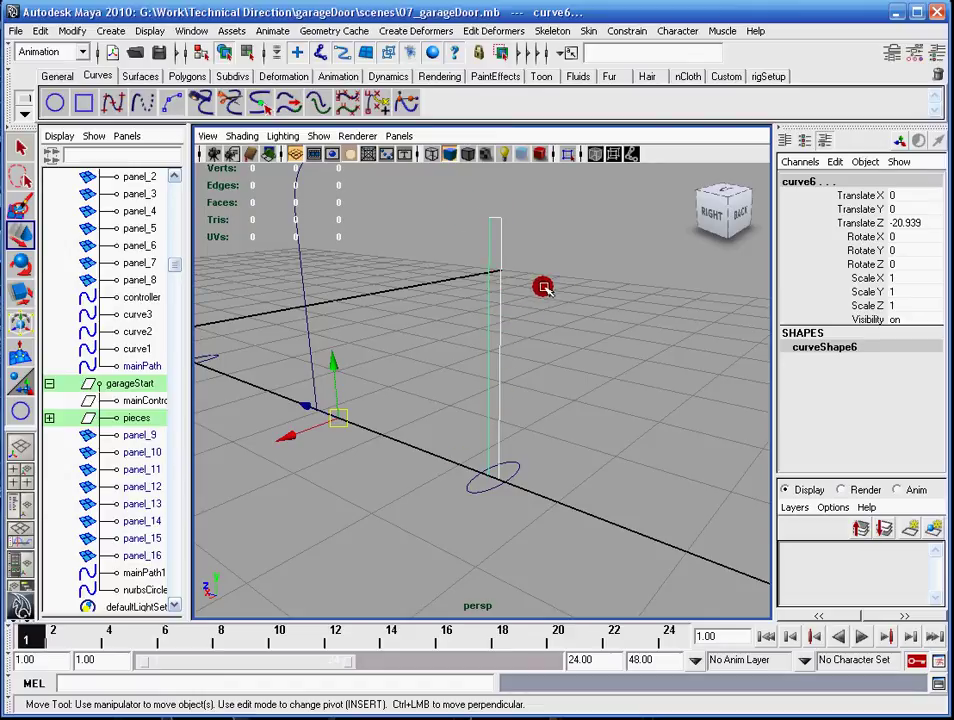
{"action": "middle_click_drag", "start_coordinate": [541, 285], "coordinate": [549, 334], "text": "alt"}
{"action": "left_click_drag", "start_coordinate": [491, 289], "coordinate": [569, 364], "text": "alt"}
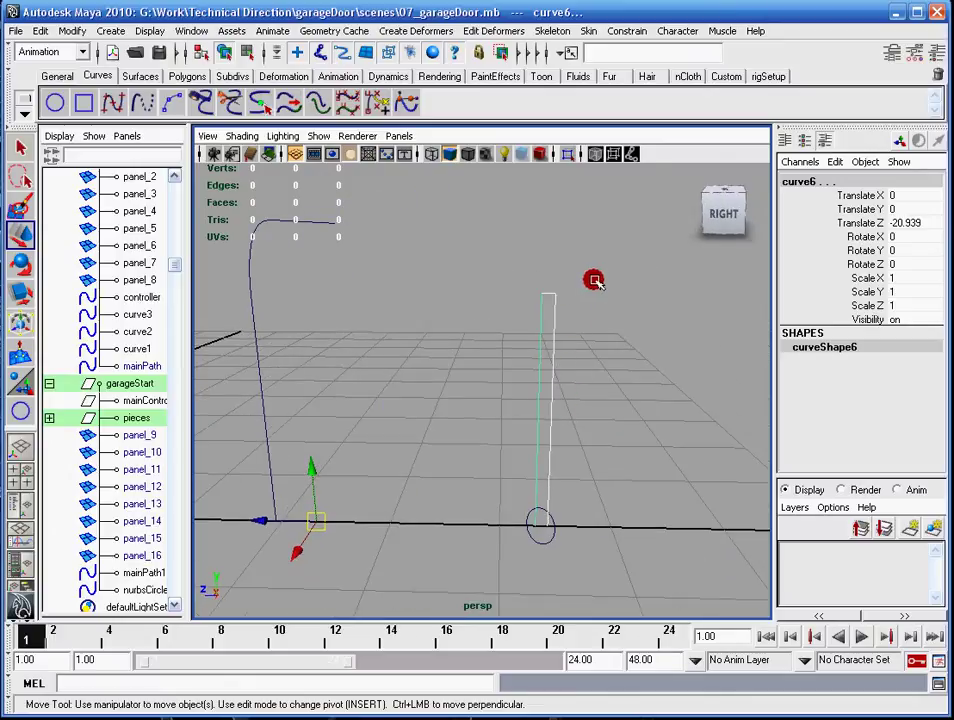
{"action": "middle_click_drag", "start_coordinate": [625, 430], "coordinate": [605, 420], "text": "alt"}
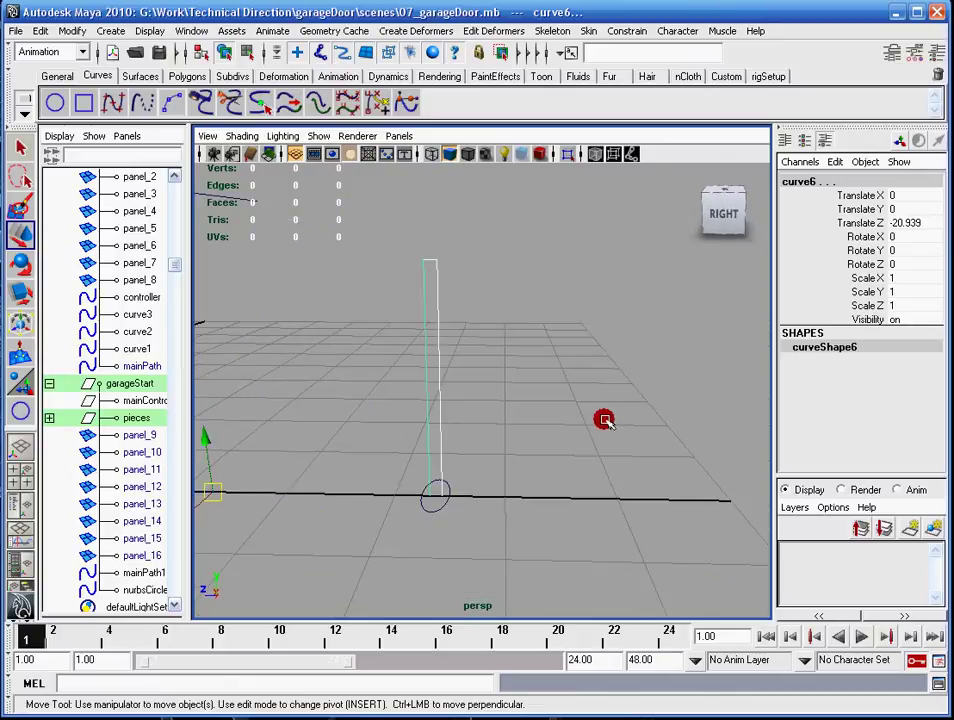
{"action": "left_click_drag", "start_coordinate": [543, 428], "coordinate": [471, 407], "text": "alt"}
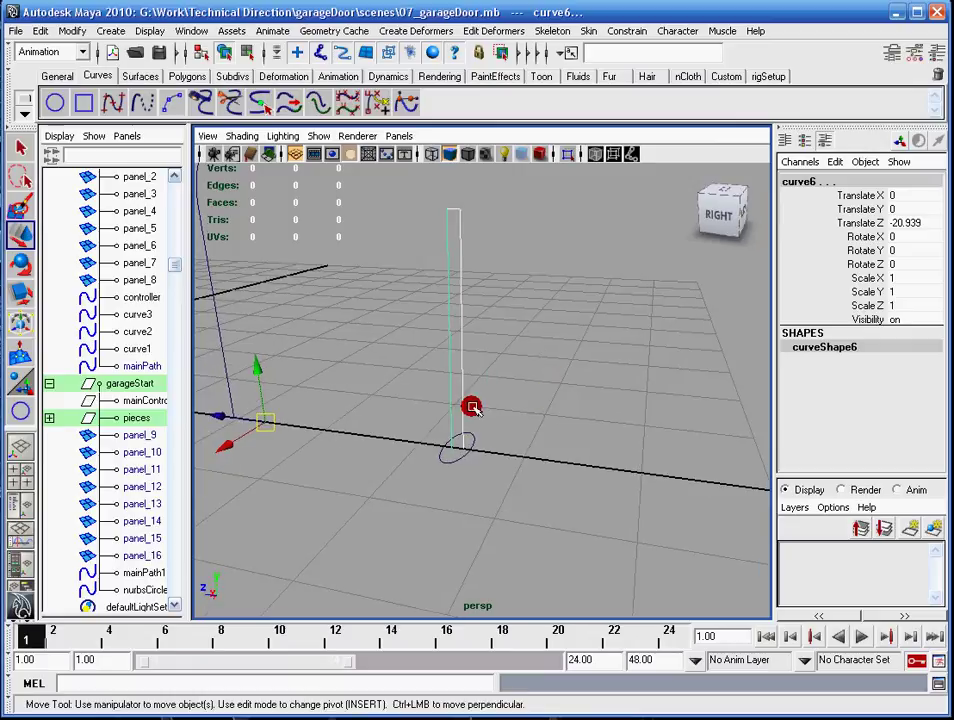
{"action": "left_click", "coordinate": [458, 459]}
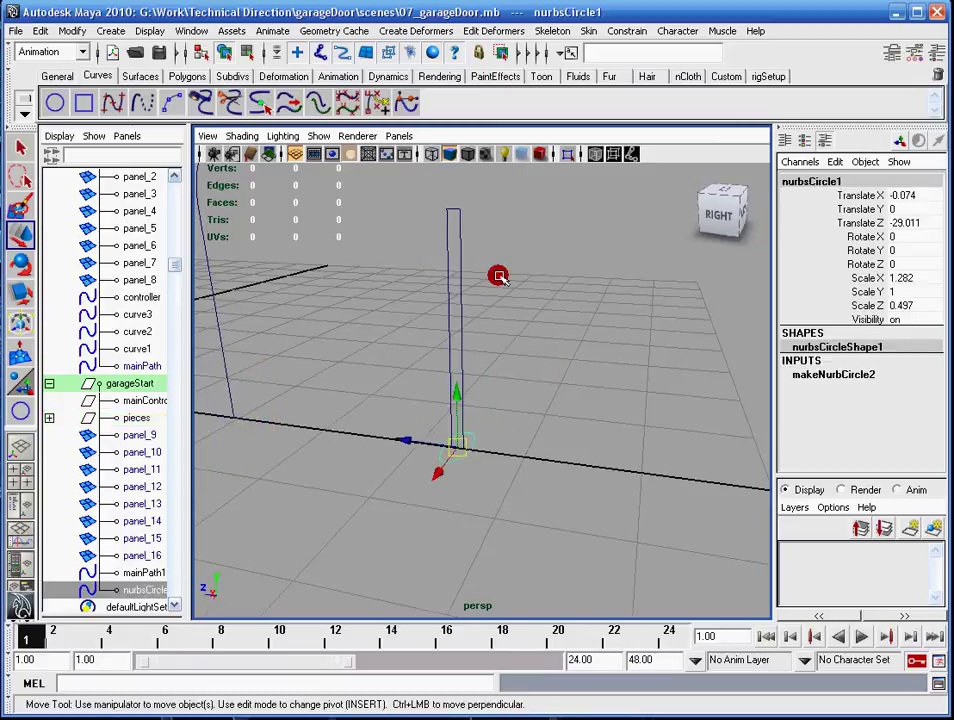
- Compare the finished door's controller circle with the unrigged door's nurbsCircle1 by selecting each and examining its channels
{"action": "middle_click_drag", "start_coordinate": [473, 309], "coordinate": [541, 347], "text": "alt"}
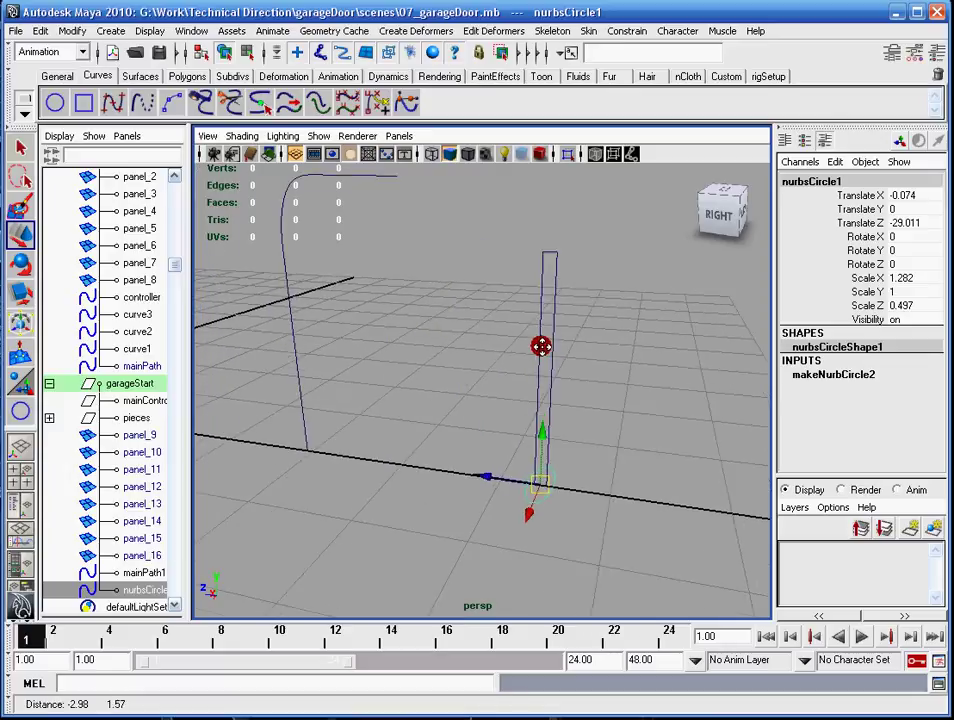
{"action": "left_click_drag", "start_coordinate": [541, 347], "coordinate": [484, 494], "text": "alt"}
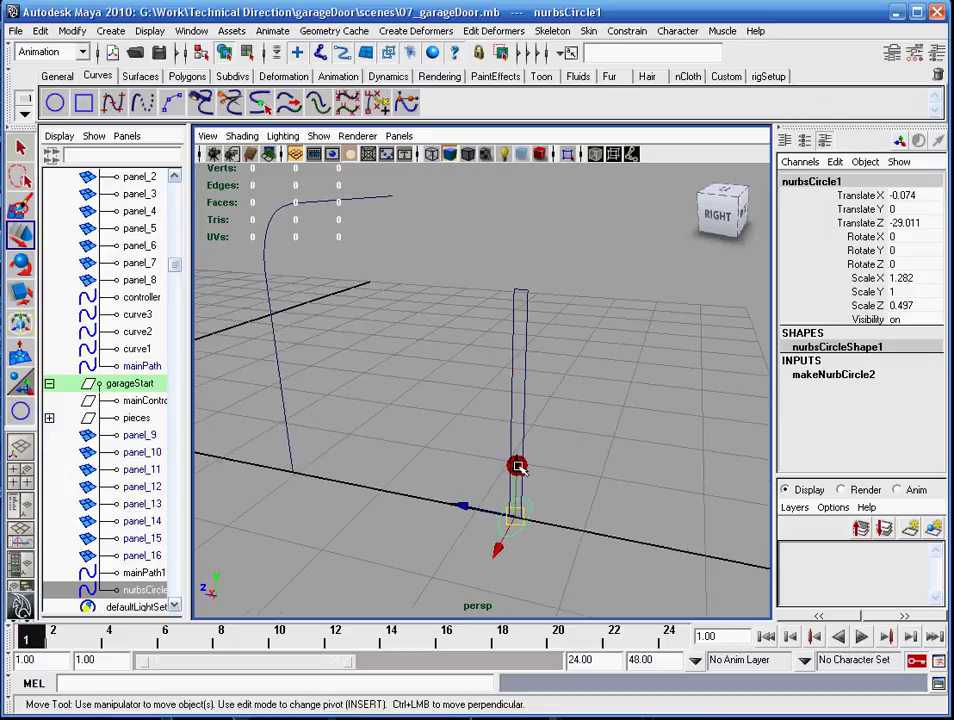
{"action": "middle_click_drag", "start_coordinate": [407, 413], "coordinate": [434, 404], "text": "alt"}
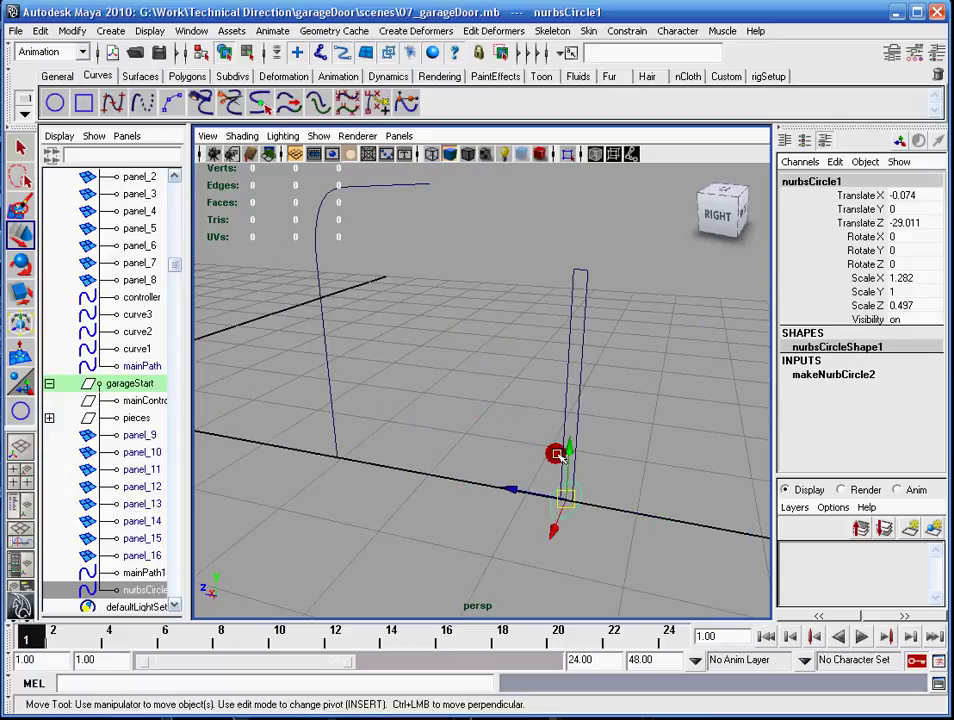
{"action": "left_click_drag", "start_coordinate": [284, 361], "coordinate": [564, 396], "text": "alt"}
{"action": "left_click", "coordinate": [405, 440]}
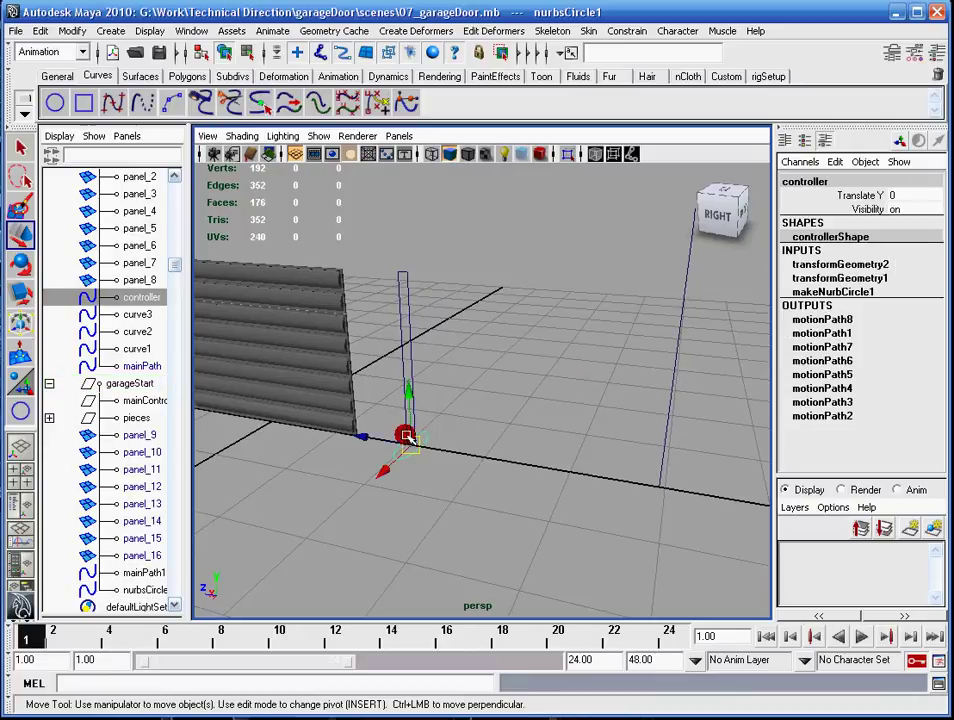
{"action": "left_click_drag", "start_coordinate": [405, 393], "coordinate": [517, 409]}
{"action": "middle_click_drag", "start_coordinate": [517, 409], "coordinate": [329, 334], "text": "alt"}
{"action": "left_click", "coordinate": [588, 486]}
{"action": "middle_click_drag", "start_coordinate": [645, 460], "coordinate": [590, 427], "text": "alt"}
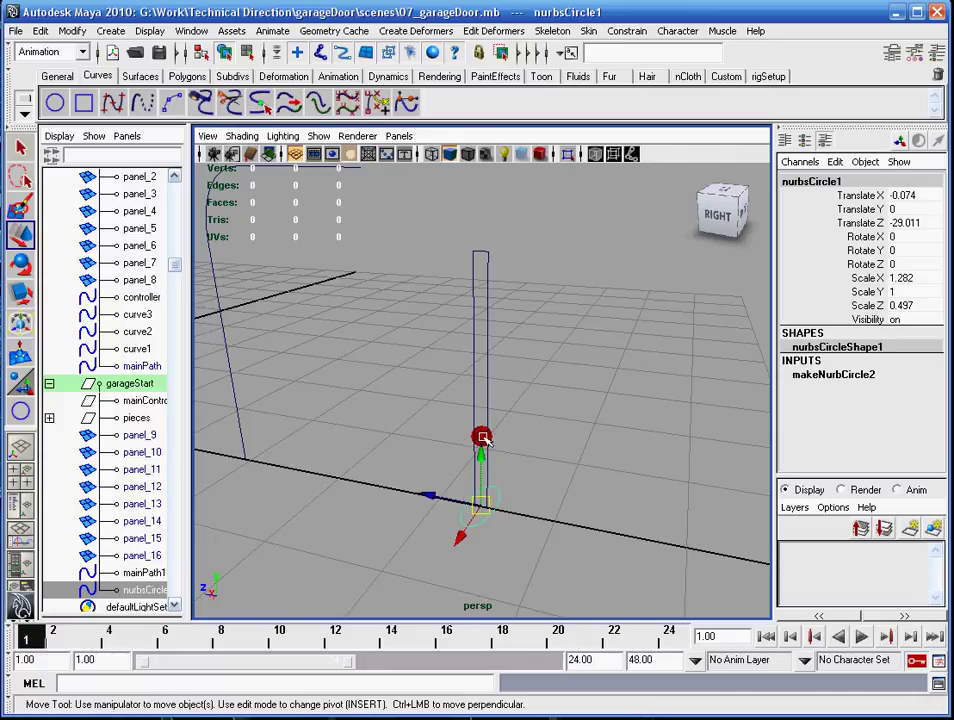
{"action": "scroll", "coordinate": [435, 459], "scroll_direction": "down", "scroll_amount": 2}
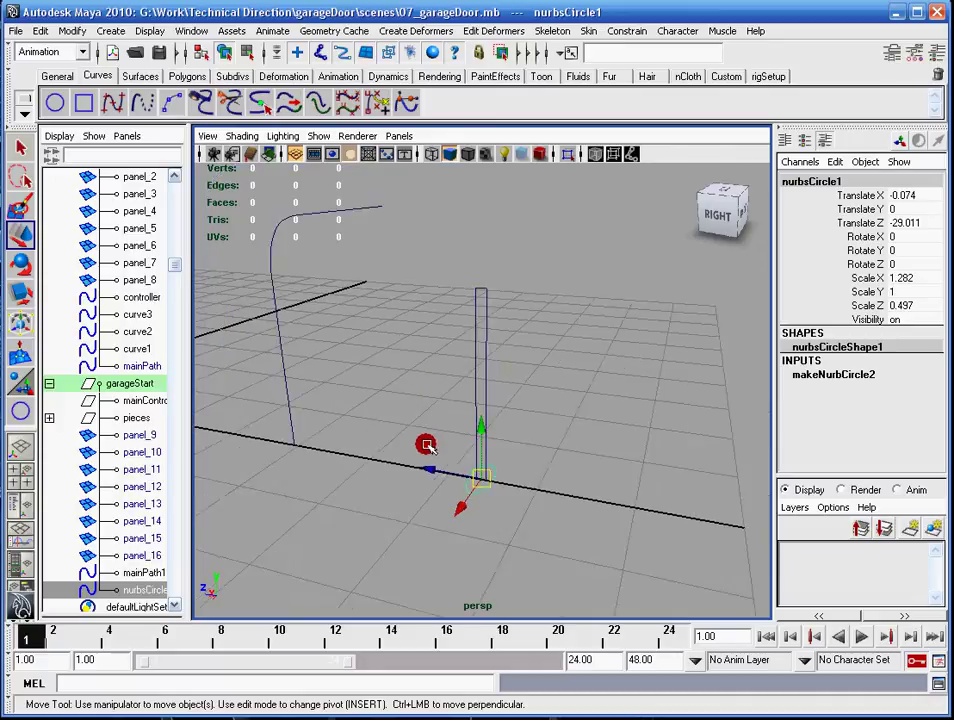
- Select the finished door's controller circle and try to move it sideways off its vertical guide
{"action": "middle_click_drag", "start_coordinate": [426, 405], "coordinate": [639, 419], "text": "alt"}
{"action": "left_click", "coordinate": [387, 434]}
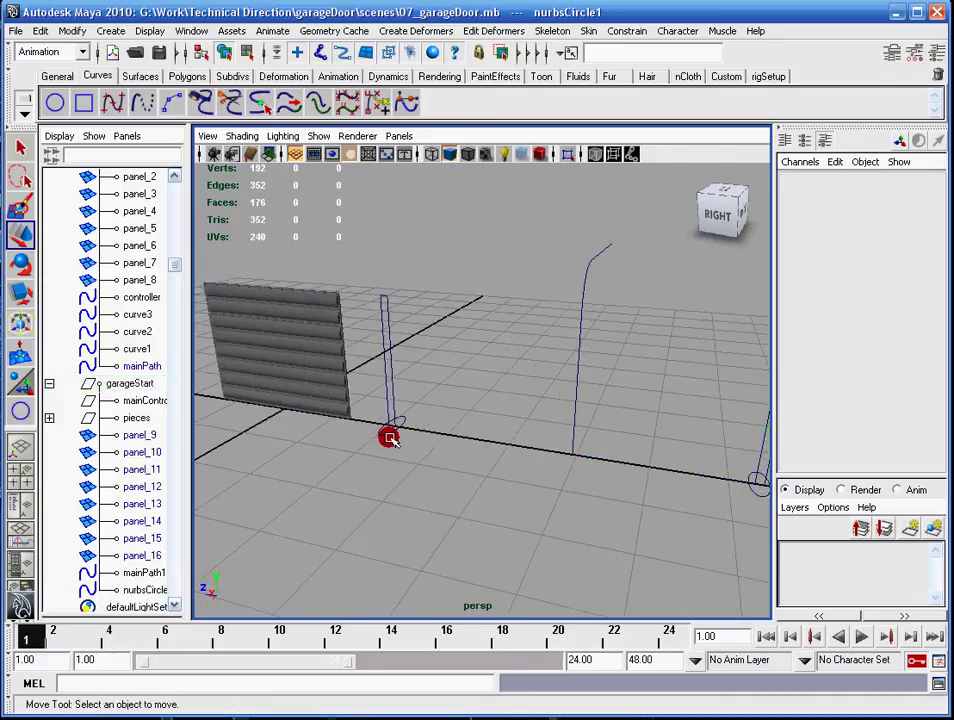
{"action": "left_click", "coordinate": [386, 427]}
{"action": "left_click_drag", "start_coordinate": [376, 444], "coordinate": [308, 484]}
{"action": "left_click_drag", "start_coordinate": [347, 418], "coordinate": [421, 558]}
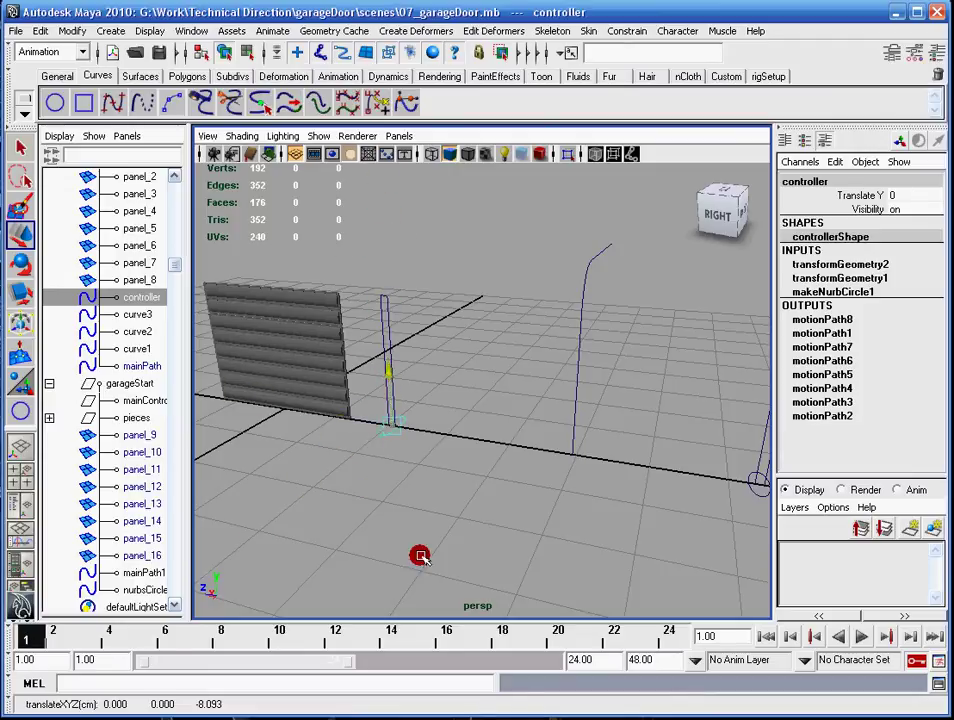
- Try to move the unrigged door's nurbsCircle1 along X away from its guide and undo the move
{"action": "middle_click_drag", "start_coordinate": [528, 388], "coordinate": [250, 330], "text": "alt"}
{"action": "left_click_drag", "start_coordinate": [498, 393], "coordinate": [340, 581], "text": "alt"}
{"action": "left_click", "coordinate": [445, 443]}
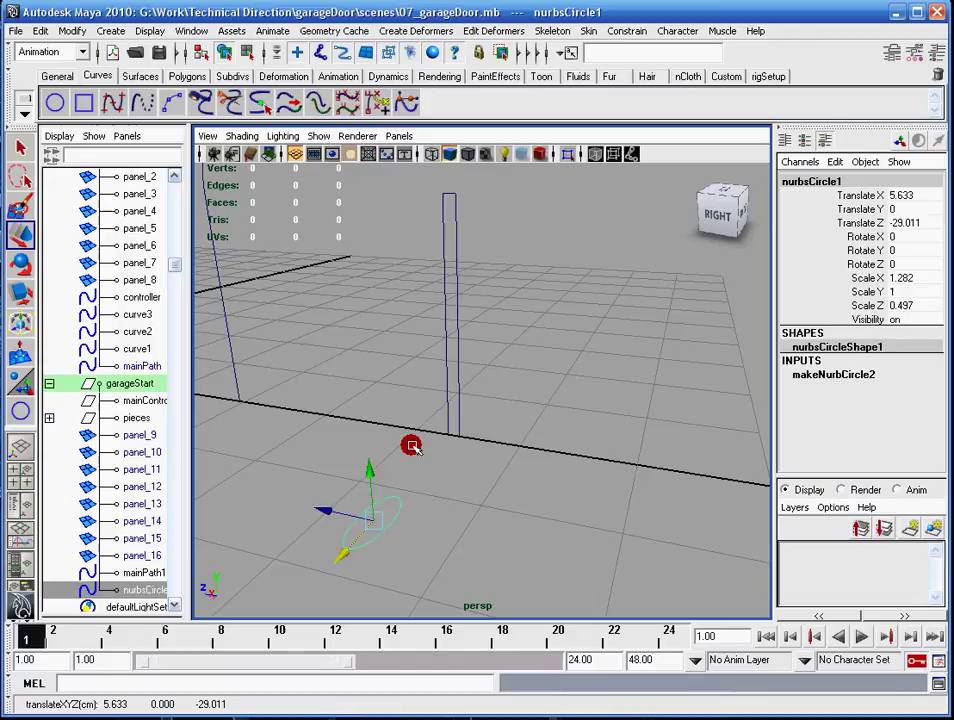
{"action": "key", "text": "z"}
{"action": "middle_click_drag", "start_coordinate": [464, 390], "coordinate": [484, 405], "text": "alt"}
{"action": "scroll", "coordinate": [484, 405], "scroll_direction": "up", "scroll_amount": 1}
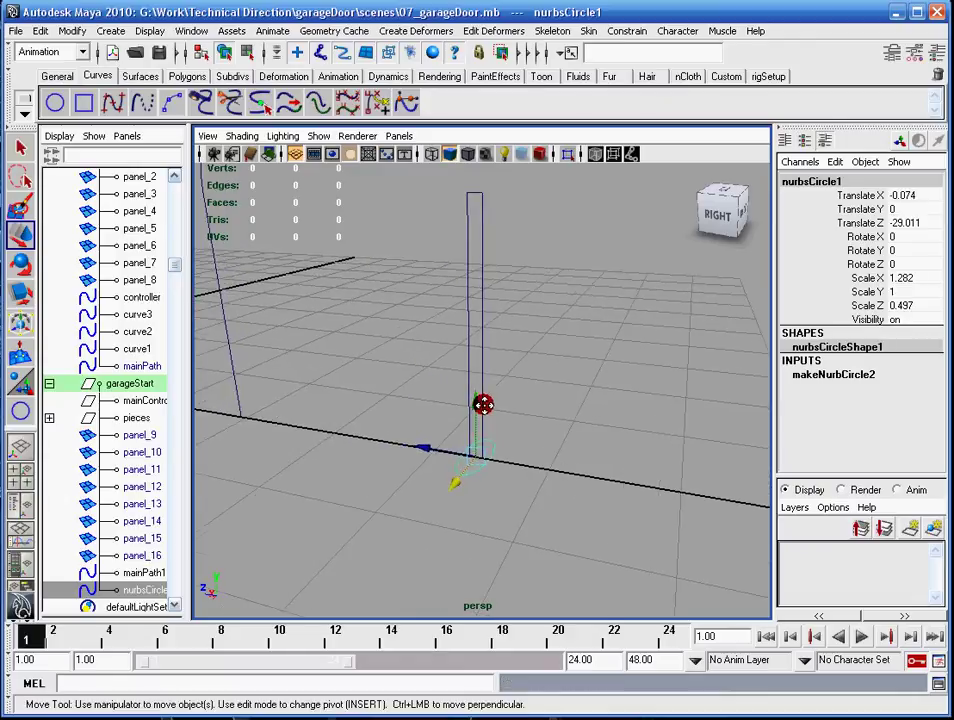
{"action": "left_click_drag", "start_coordinate": [447, 409], "coordinate": [535, 412], "text": "alt"}
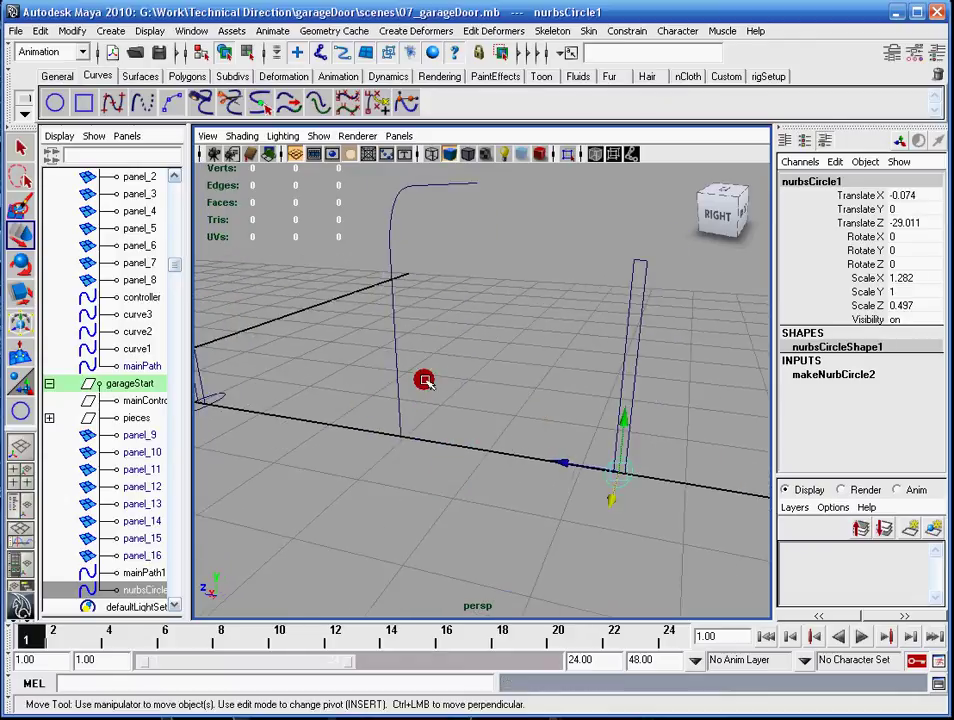
{"action": "mouse_move", "coordinate": [424, 380]}
{"action": "left_mouse_down", "text": "alt"}
{"action": "mouse_move", "coordinate": [441, 398]}
{"action": "mouse_move", "coordinate": [406, 380]}
{"action": "left_mouse_up", "text": "alt"}
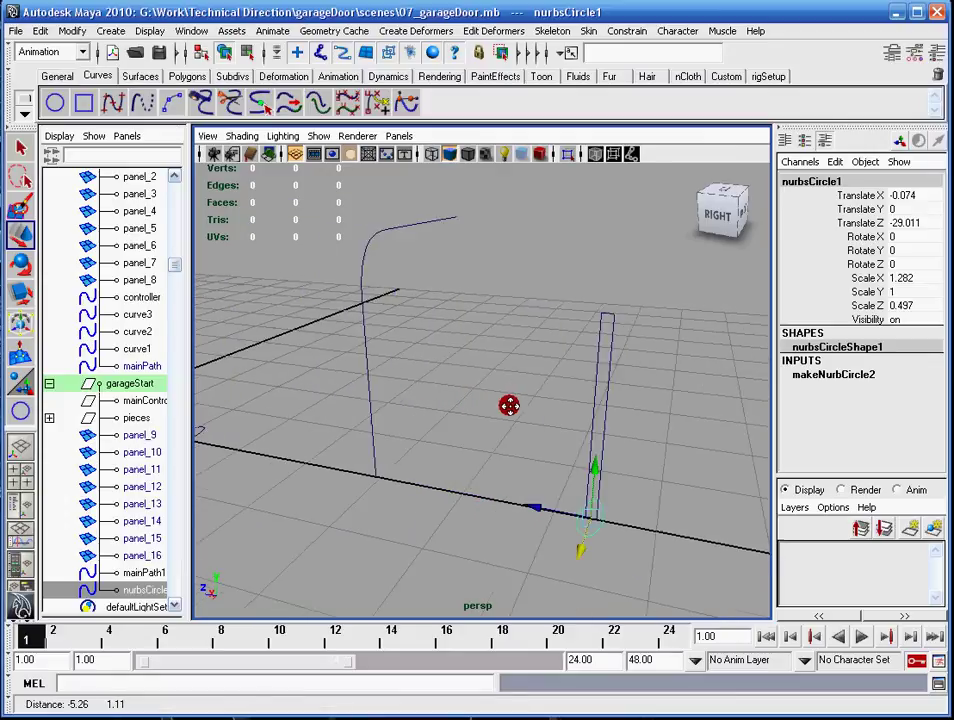
{"action": "left_click_drag", "start_coordinate": [509, 405], "coordinate": [511, 409], "text": "alt"}
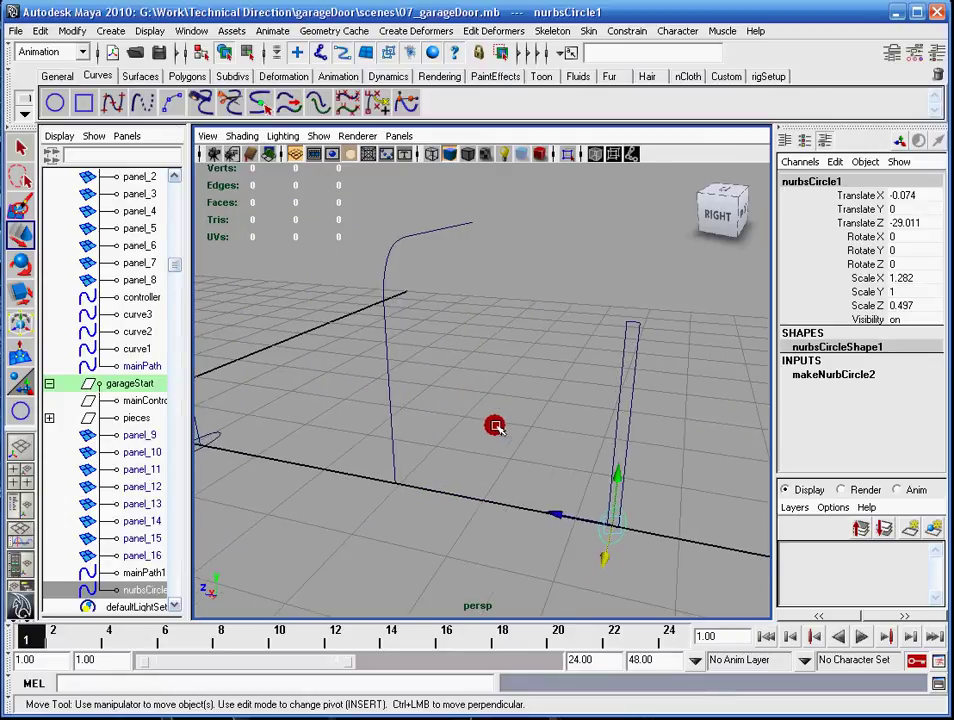
{"action": "mouse_move", "coordinate": [643, 451]}
{"action": "middle_mouse_down", "text": "alt"}
{"action": "mouse_move", "coordinate": [616, 424]}
{"action": "mouse_move", "coordinate": [641, 428]}
{"action": "middle_mouse_up", "text": "alt"}
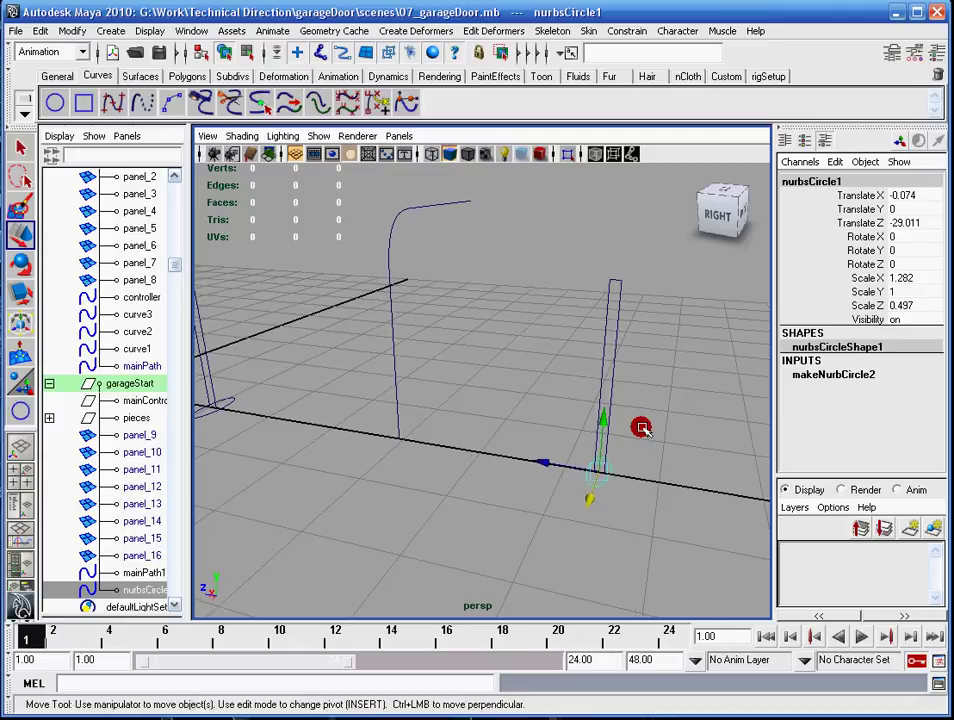
{"action": "middle_click_drag", "start_coordinate": [400, 381], "coordinate": [447, 411], "text": "alt"}
{"action": "middle_click_drag", "start_coordinate": [750, 446], "coordinate": [692, 441], "text": "alt"}
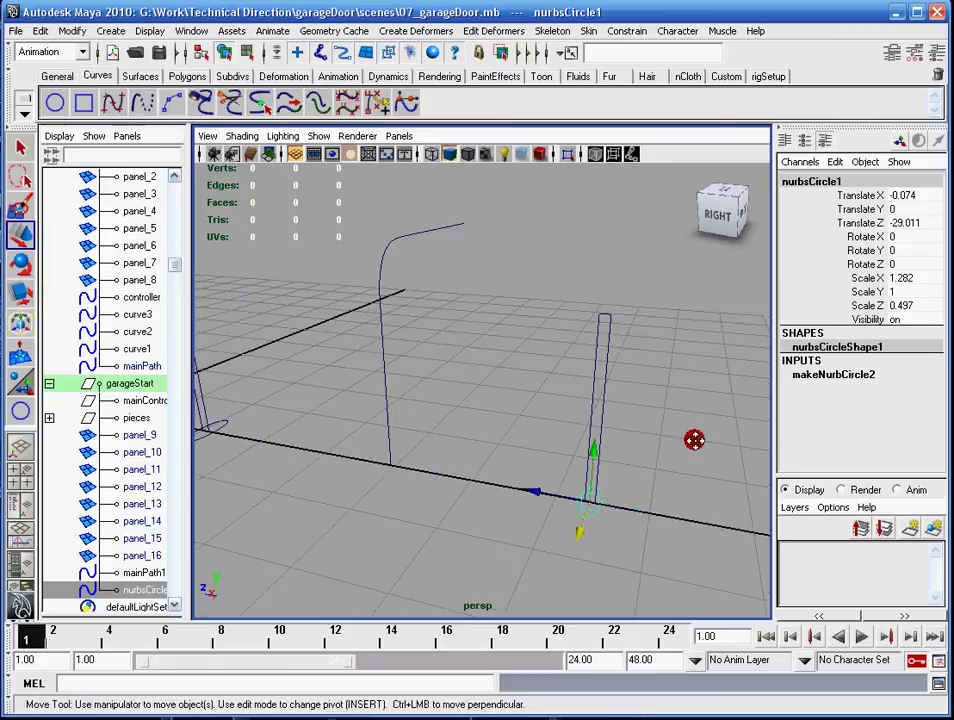
{"action": "right_click_drag", "start_coordinate": [692, 441], "coordinate": [490, 441], "text": "alt"}
- Open the attributes of nurbsCircle1's transform and show its translate limits, with the rotate limits collapsed
{"action": "left_click", "coordinate": [893, 56]}
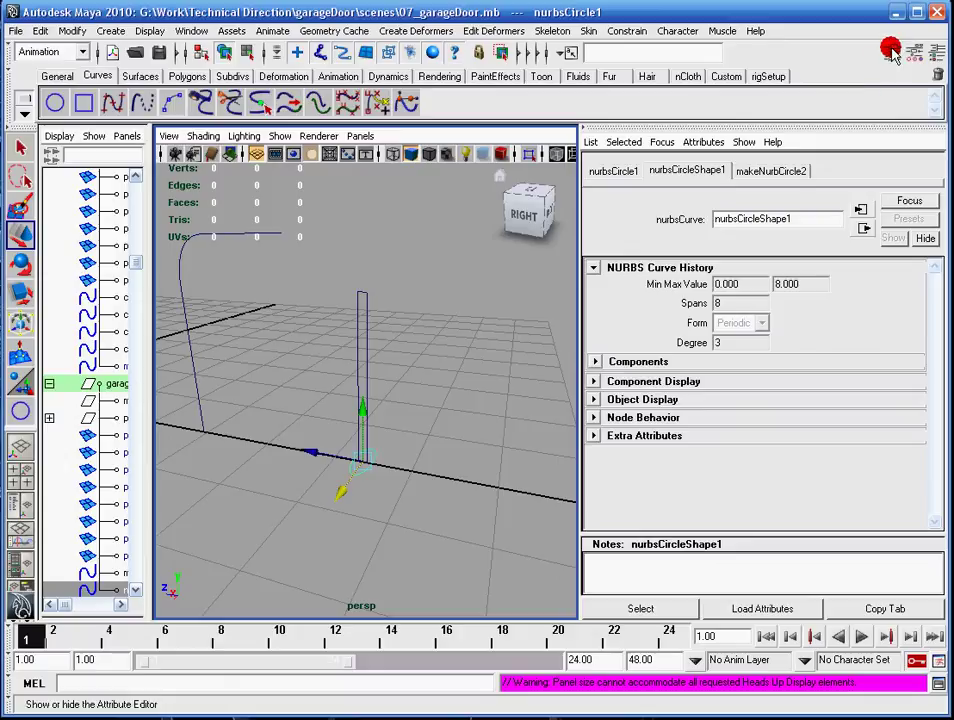
{"action": "left_click", "coordinate": [619, 173]}
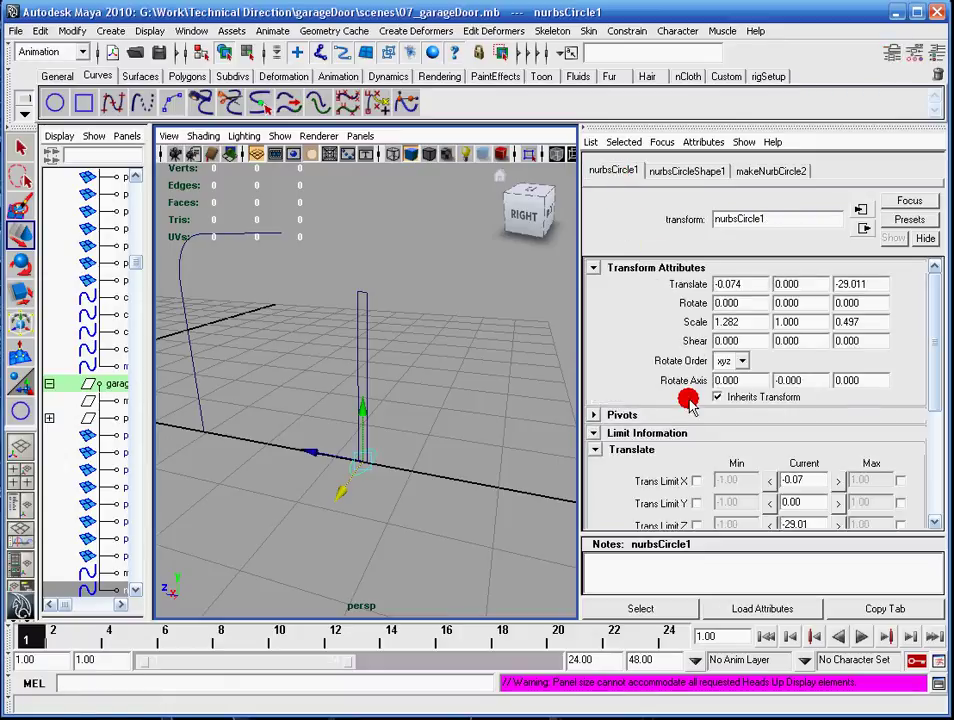
{"action": "left_click_drag", "start_coordinate": [933, 326], "coordinate": [790, 366]}
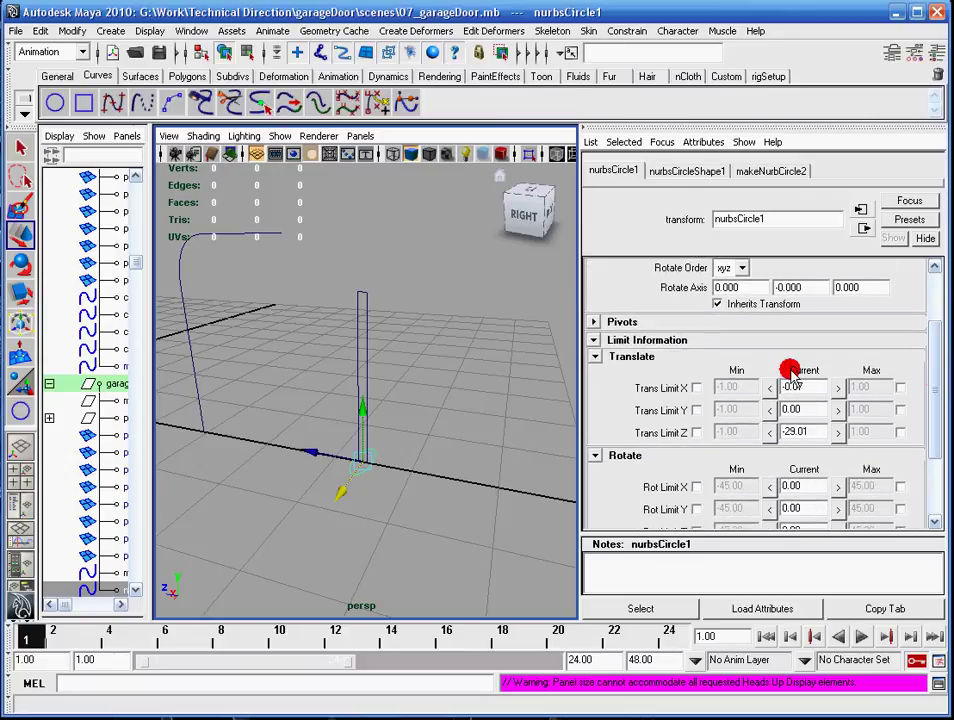
{"action": "left_click", "coordinate": [595, 340]}
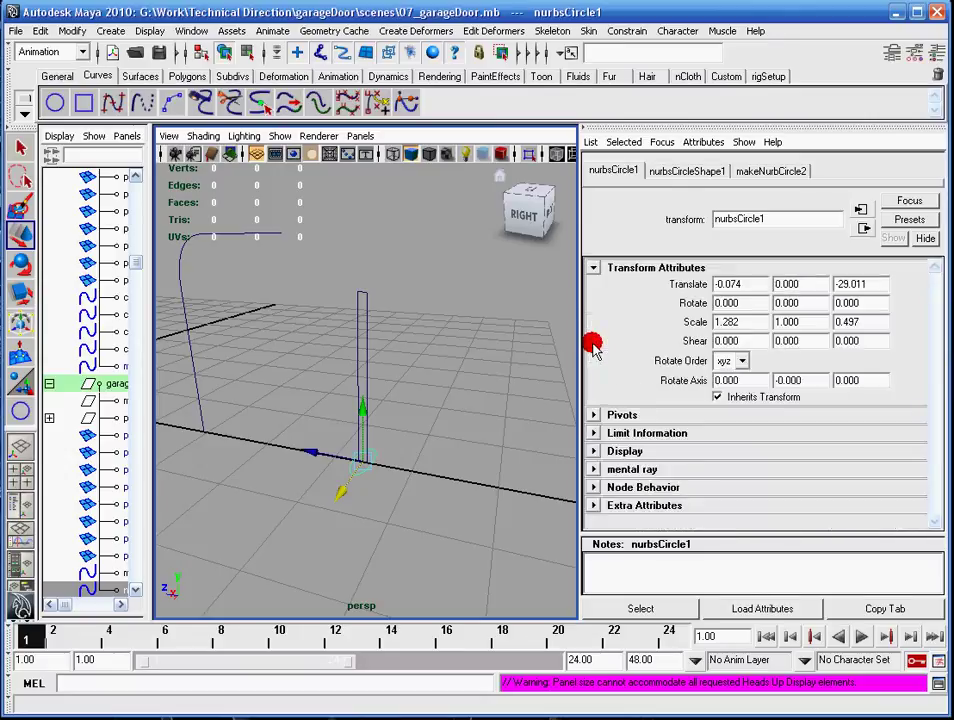
{"action": "left_click", "coordinate": [595, 433]}
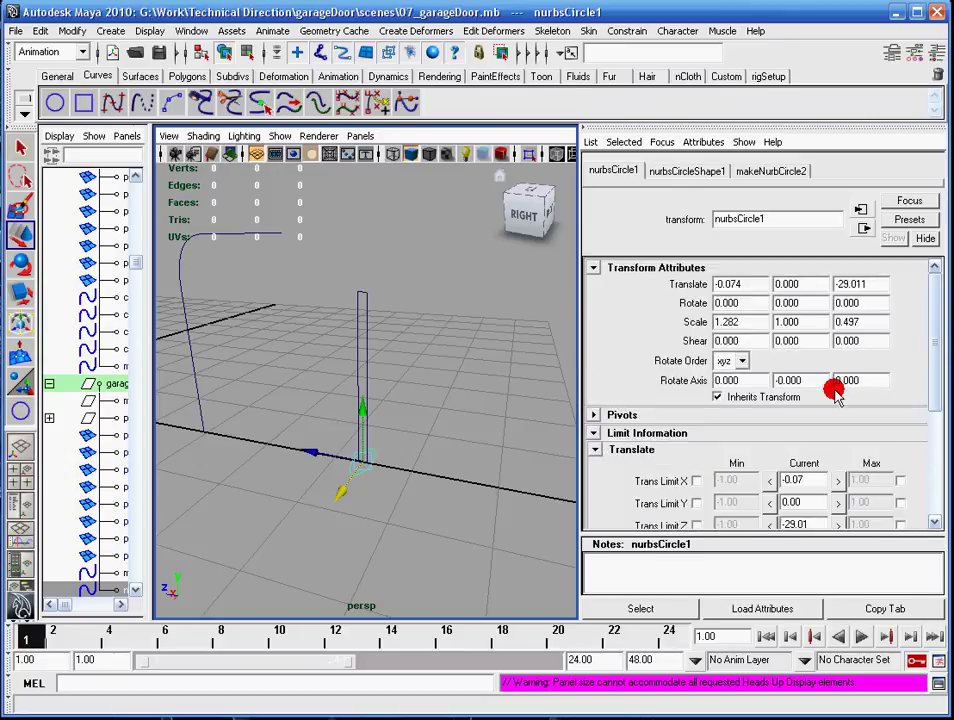
{"action": "left_click_drag", "start_coordinate": [930, 323], "coordinate": [933, 395]}
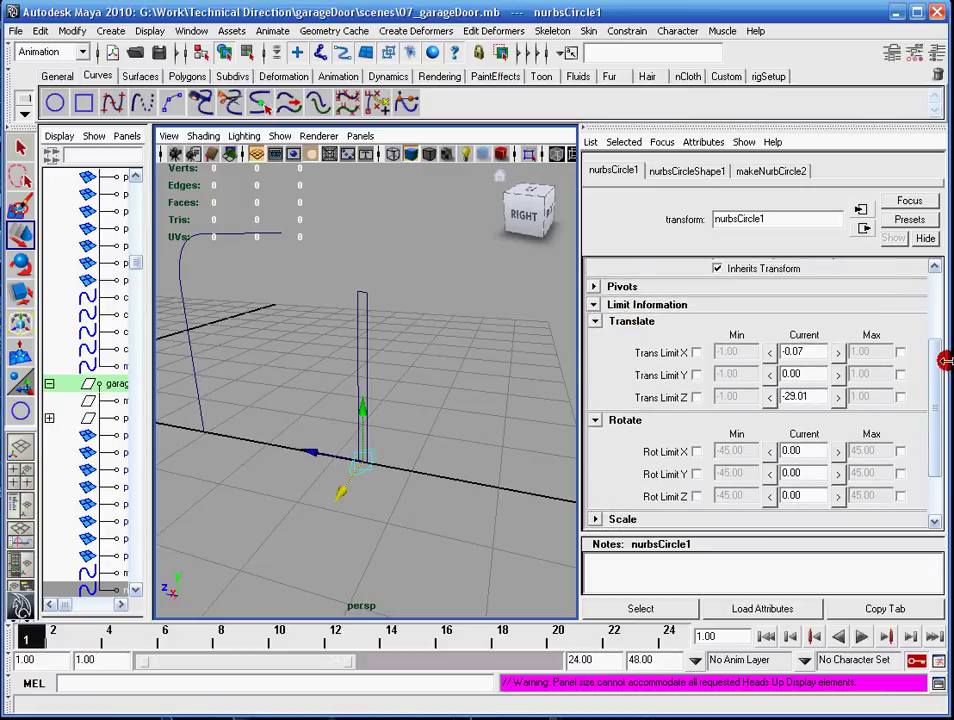
{"action": "left_click_drag", "start_coordinate": [933, 357], "coordinate": [933, 379]}
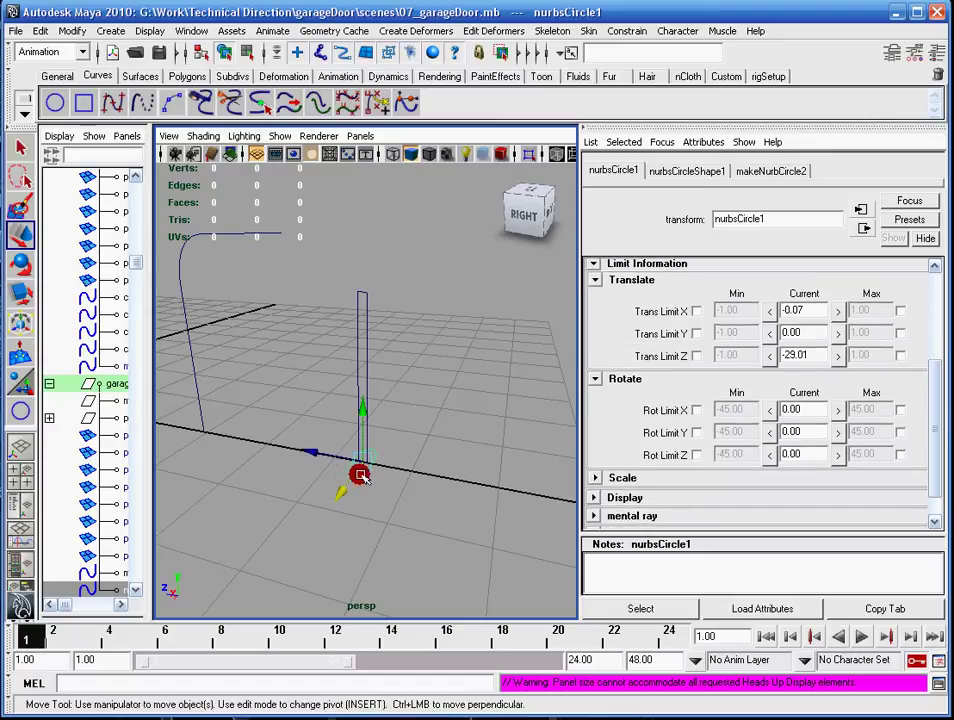
{"action": "left_click", "coordinate": [595, 379]}
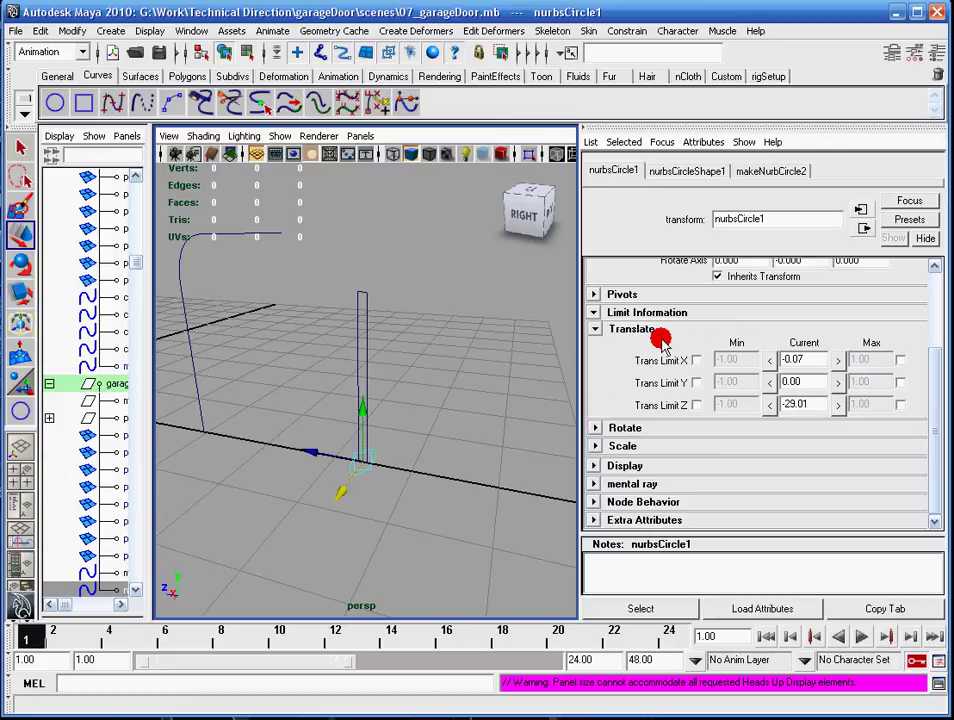
- Try to raise nurbsCircle1 along its vertical guide and undo the move
{"action": "left_click", "coordinate": [361, 410]}
{"action": "left_click_drag", "start_coordinate": [361, 410], "coordinate": [366, 305]}
{"action": "left_click", "coordinate": [807, 388]}
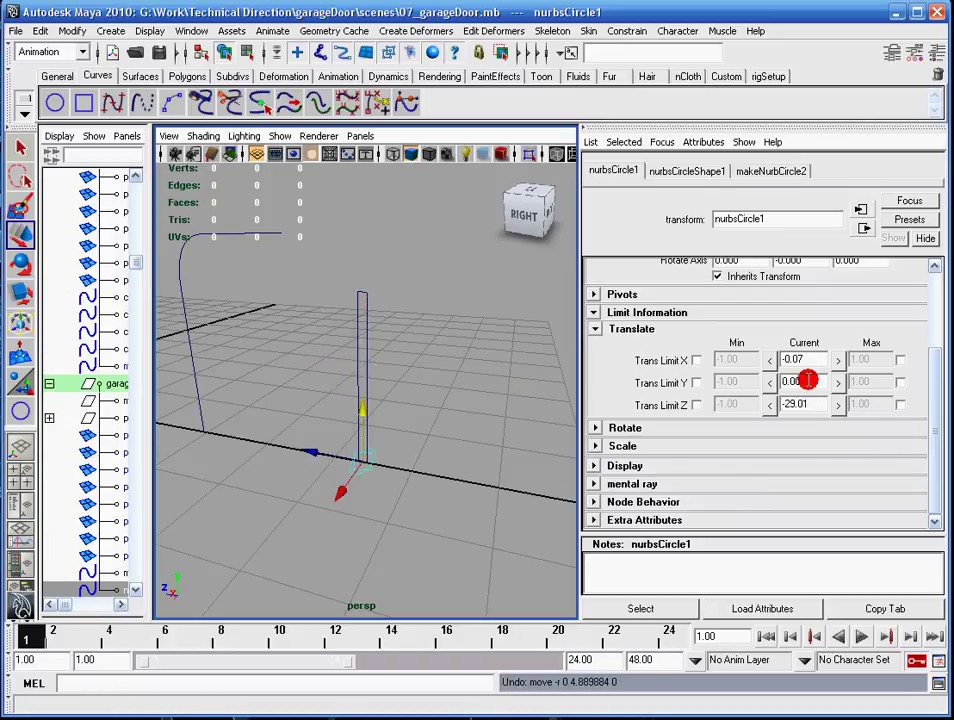
- Examine nurbsCircle1's current X and Z translate values in the limit settings against the circle's location in the scene
{"action": "left_click_drag", "start_coordinate": [808, 359], "coordinate": [510, 316]}
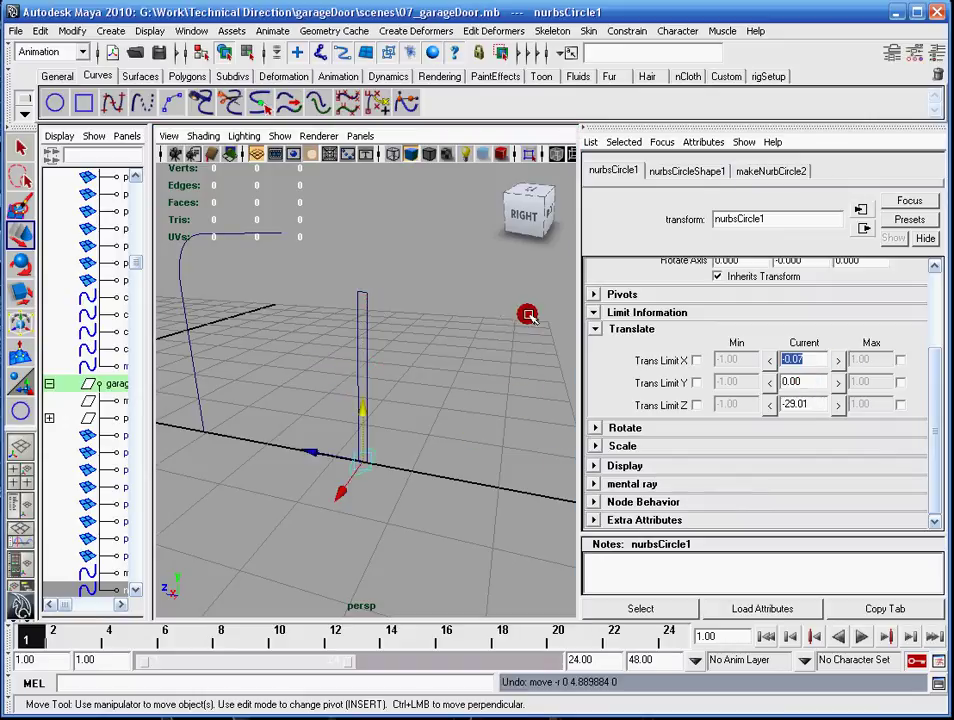
{"action": "left_click_drag", "start_coordinate": [819, 402], "coordinate": [705, 396]}
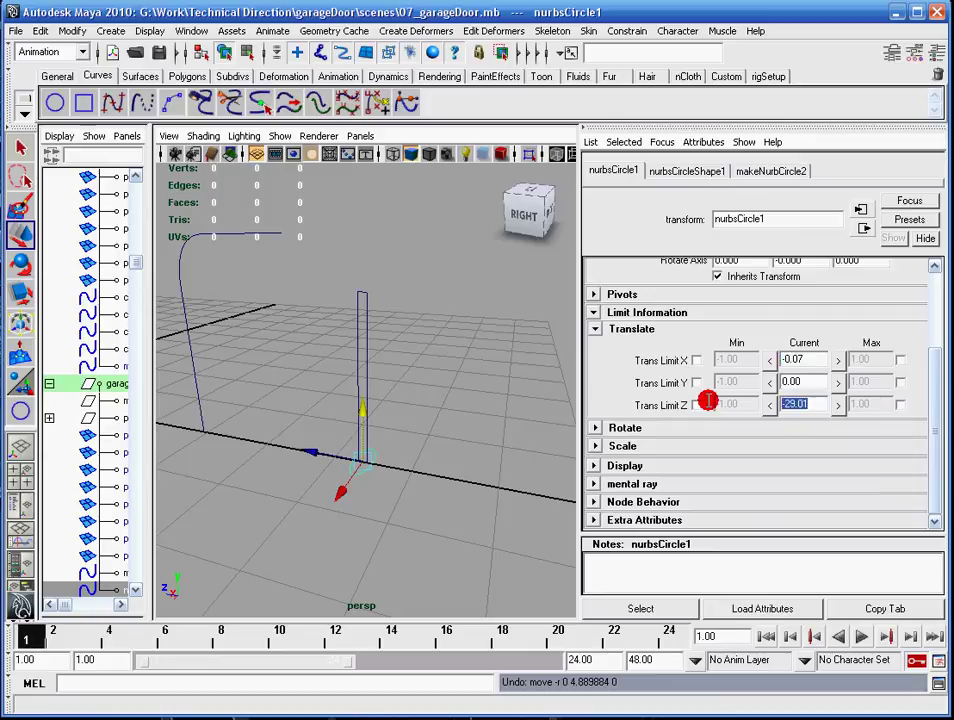
{"action": "left_click_drag", "start_coordinate": [805, 360], "coordinate": [720, 379]}
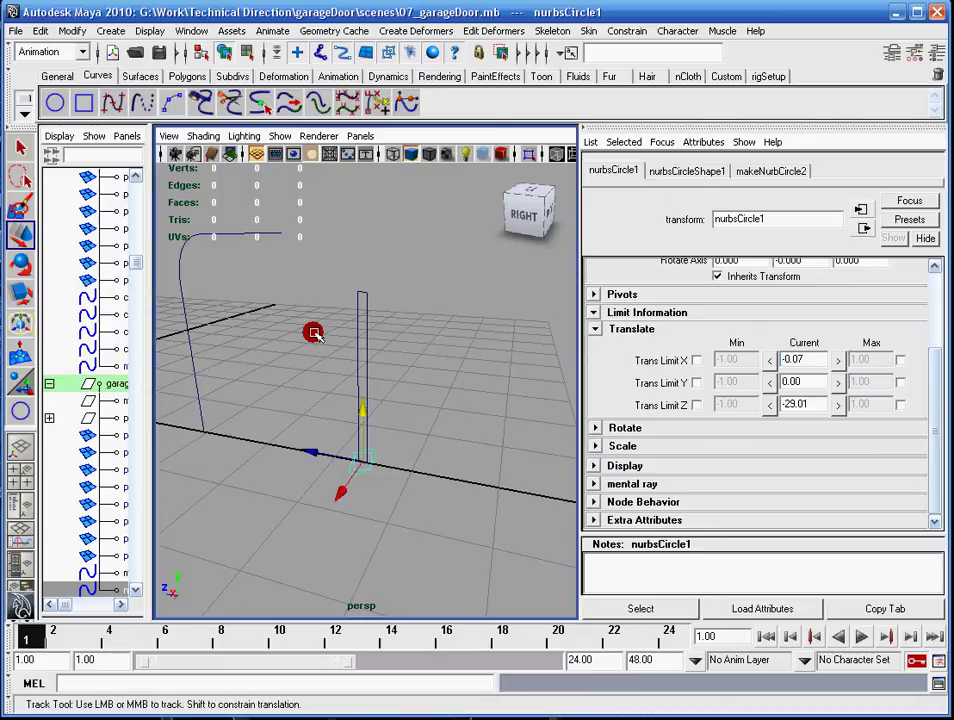
{"action": "middle_click_drag", "start_coordinate": [315, 336], "coordinate": [368, 351], "text": "alt"}
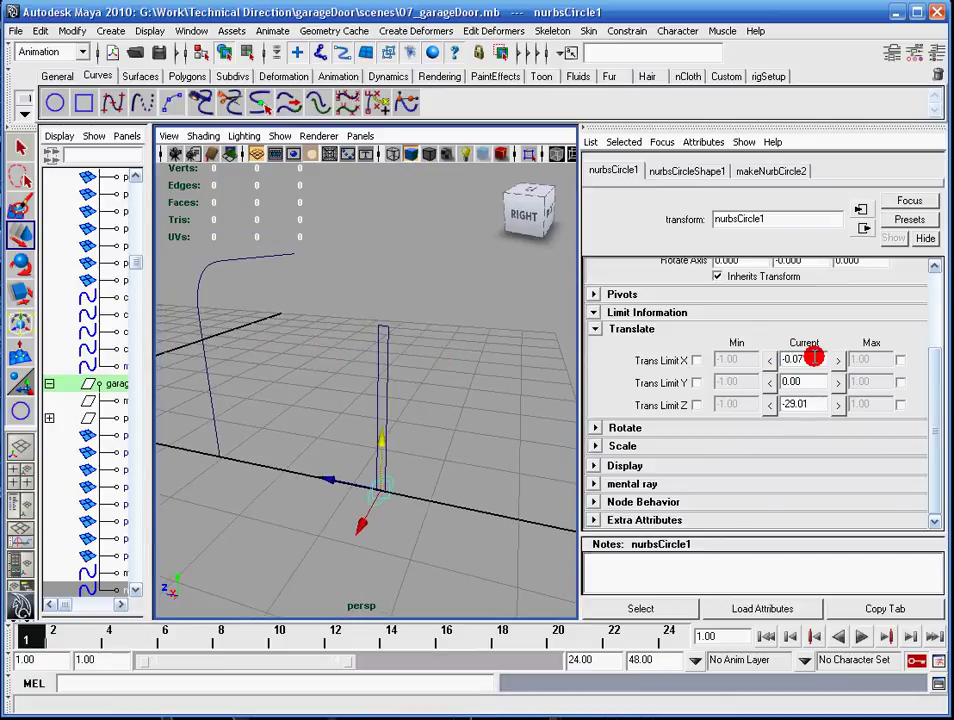
{"action": "middle_click_drag", "start_coordinate": [297, 373], "coordinate": [345, 368], "text": "alt"}
{"action": "left_click_drag", "start_coordinate": [410, 370], "coordinate": [366, 370], "text": "alt"}
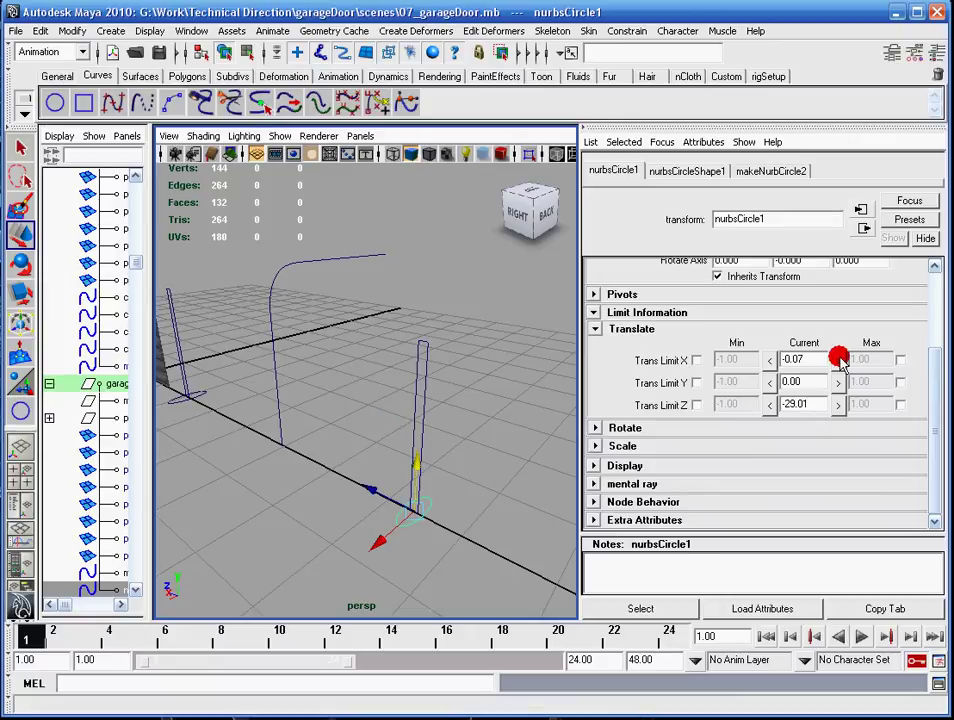
- Return to nurbsCircle1's channel list and freeze all of its translate, rotate and scale channels
{"action": "left_click", "coordinate": [939, 52]}
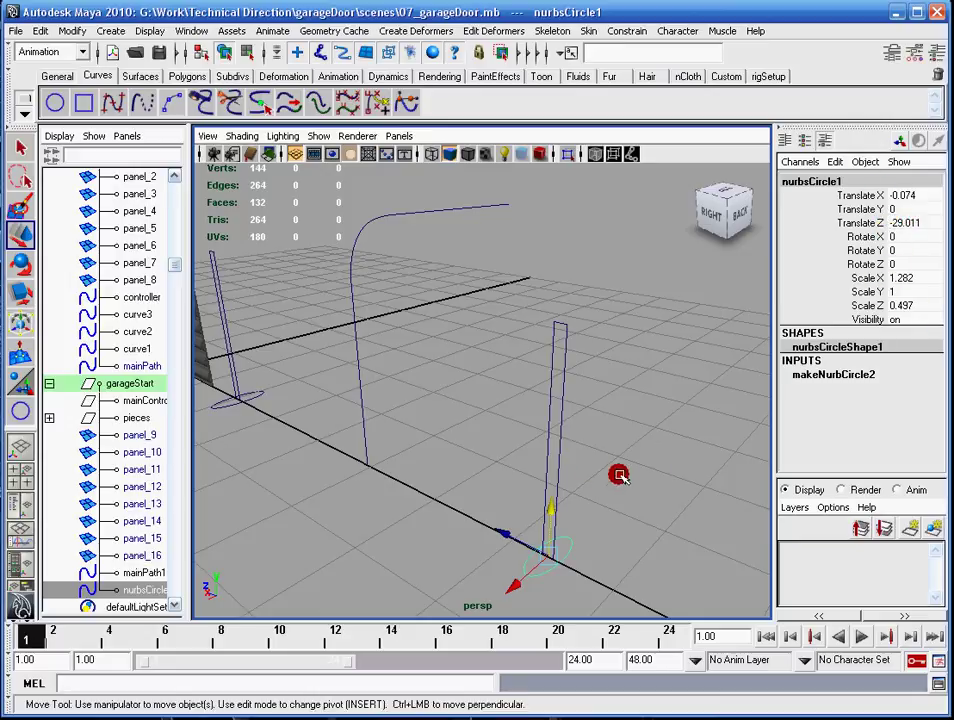
{"action": "middle_click_drag", "start_coordinate": [637, 492], "coordinate": [606, 423], "text": "alt"}
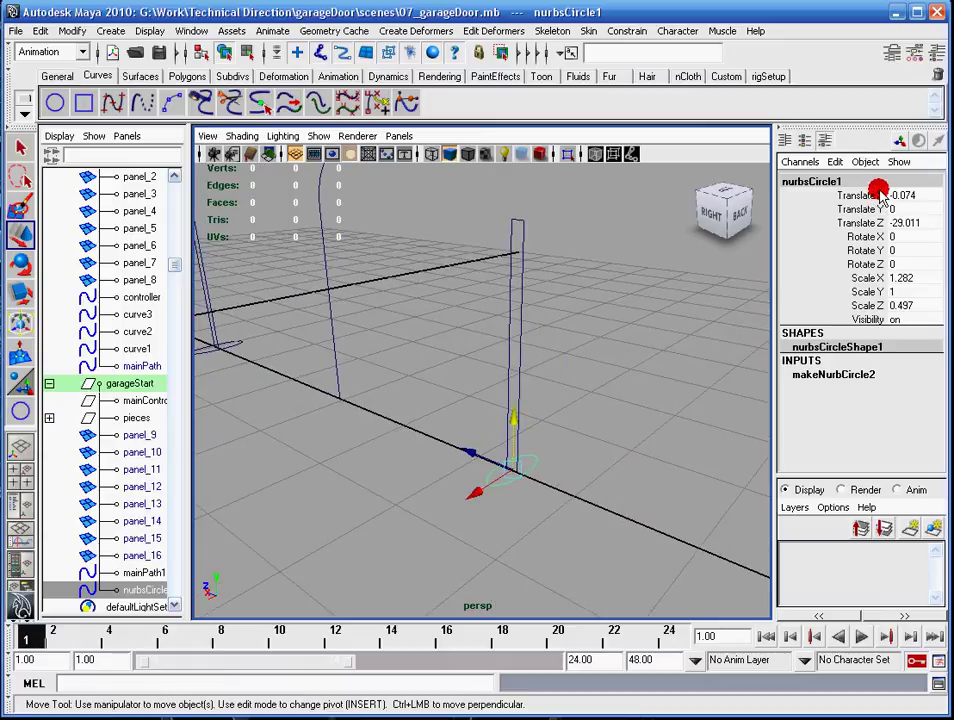
{"action": "left_click_drag", "start_coordinate": [878, 194], "coordinate": [868, 302]}
{"action": "right_click_drag", "start_coordinate": [870, 301], "coordinate": [895, 582]}
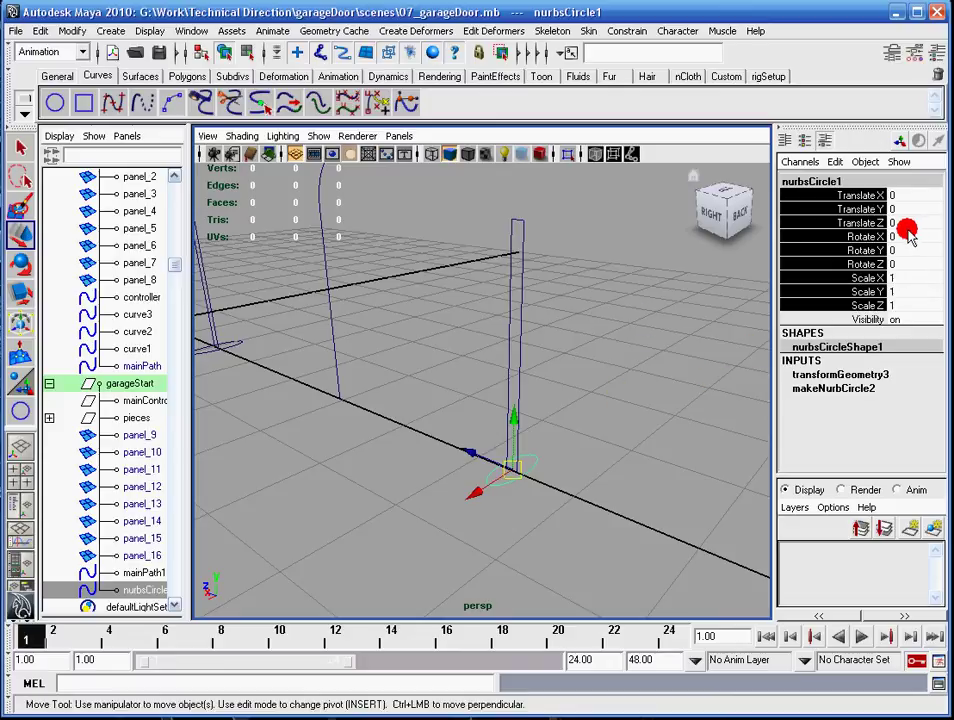
- Raise nurbsCircle1 about 1.668 units up its vertical guide, reselect it and check its Translate Y value
{"action": "left_click_drag", "start_coordinate": [571, 394], "coordinate": [500, 238], "text": "alt"}
{"action": "left_click_drag", "start_coordinate": [554, 454], "coordinate": [562, 421]}
{"action": "left_click", "coordinate": [584, 411]}
{"action": "left_click", "coordinate": [549, 482]}
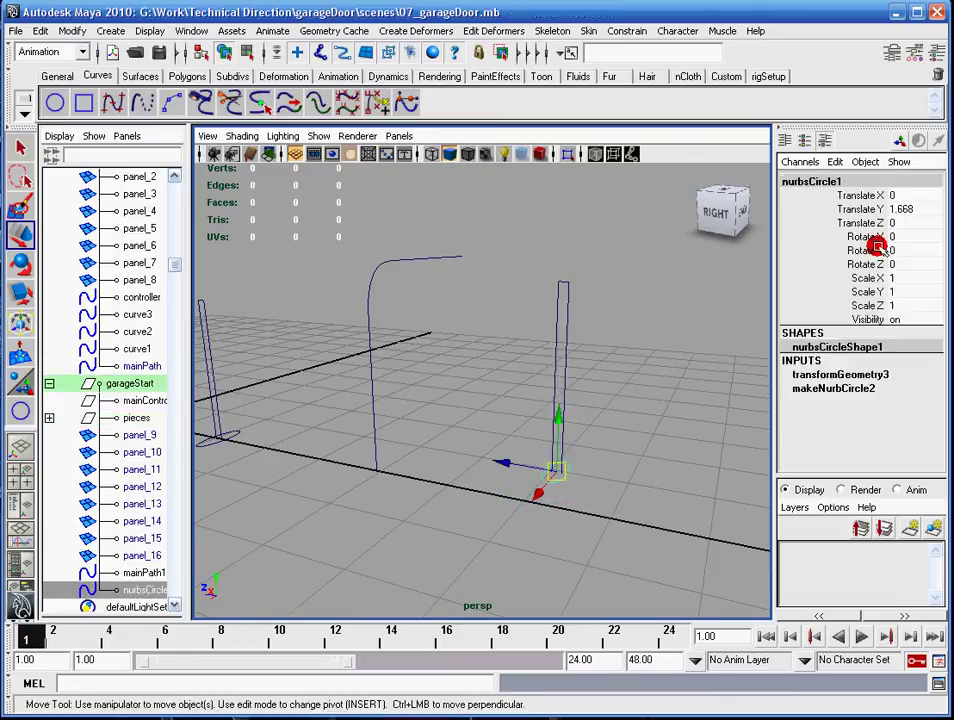
{"action": "left_click", "coordinate": [911, 210]}
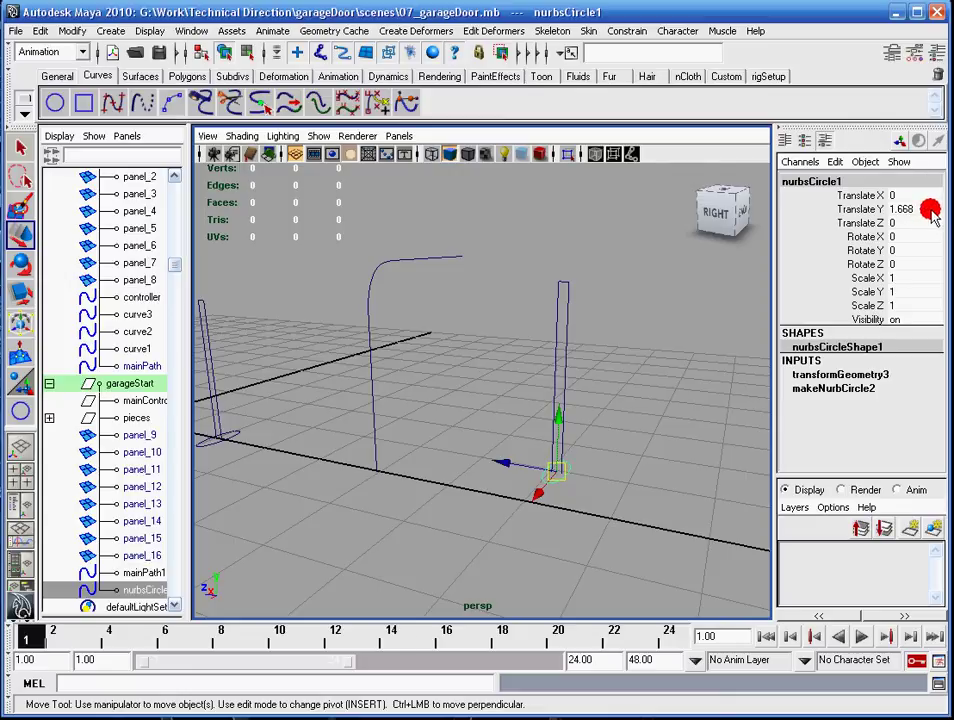
{"action": "left_click_drag", "start_coordinate": [933, 218], "coordinate": [897, 221]}
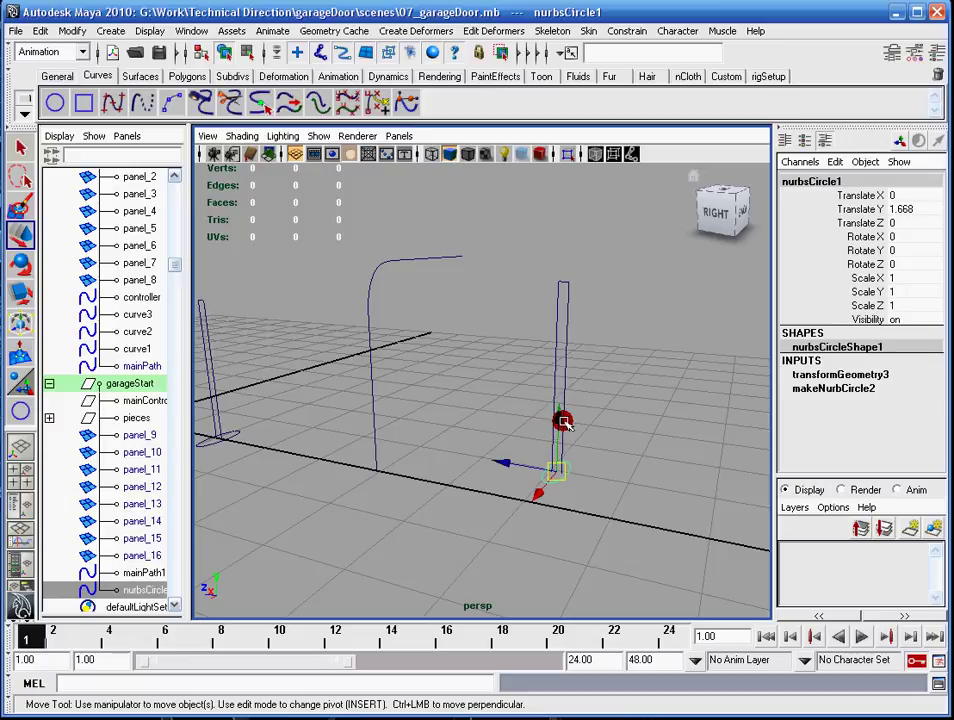
- Raise nurbsCircle1 slightly further up its guide, and undo its vertical moves back to Translate Y 0
{"action": "mouse_move", "coordinate": [558, 415]}
{"action": "left_mouse_down"}
{"action": "mouse_move", "coordinate": [573, 213]}
{"action": "mouse_move", "coordinate": [553, 419]}
{"action": "left_mouse_up"}
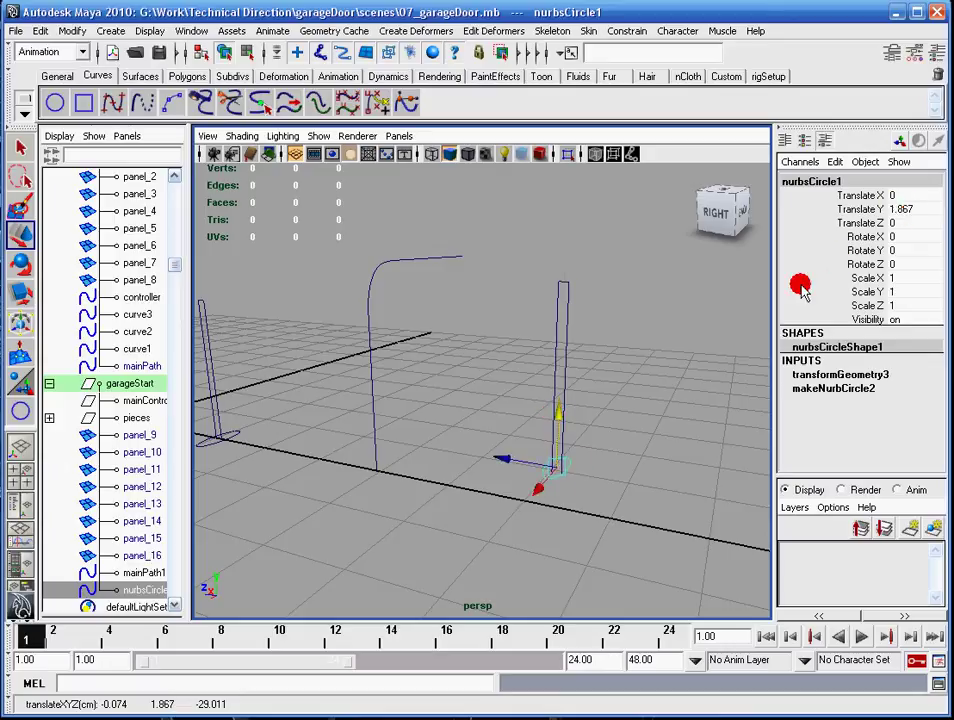
{"action": "left_click", "coordinate": [707, 334]}
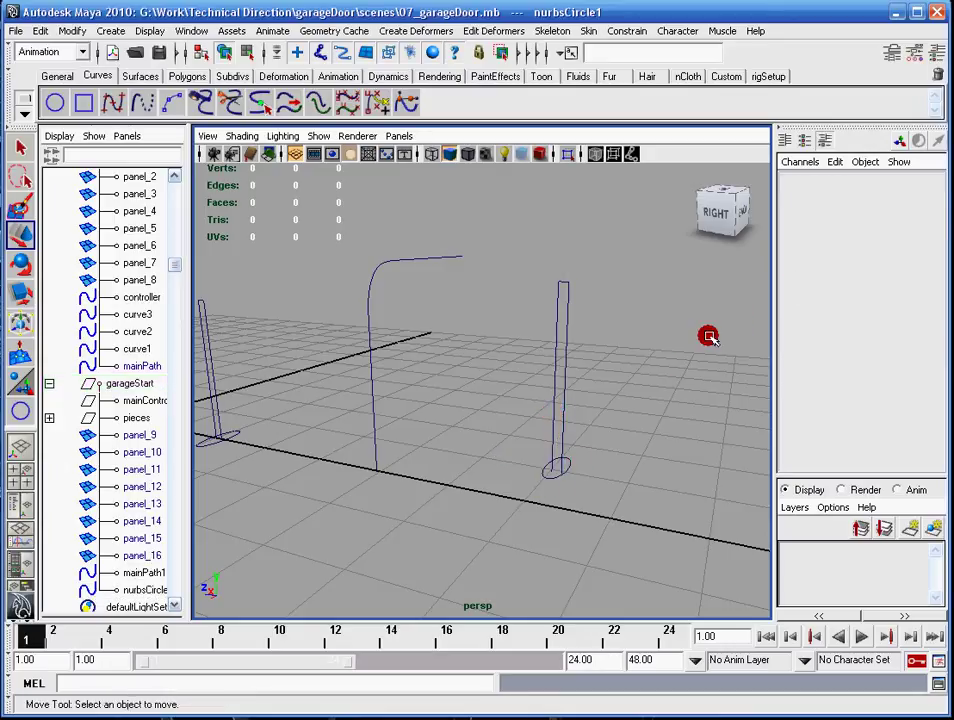
{"action": "key", "text": "ctrl+z"}
{"action": "key", "text": "ctrl+z"}
{"action": "key", "text": "ctrl+z"}
{"action": "key", "text": "ctrl+z"}
{"action": "key", "text": "ctrl+z"}
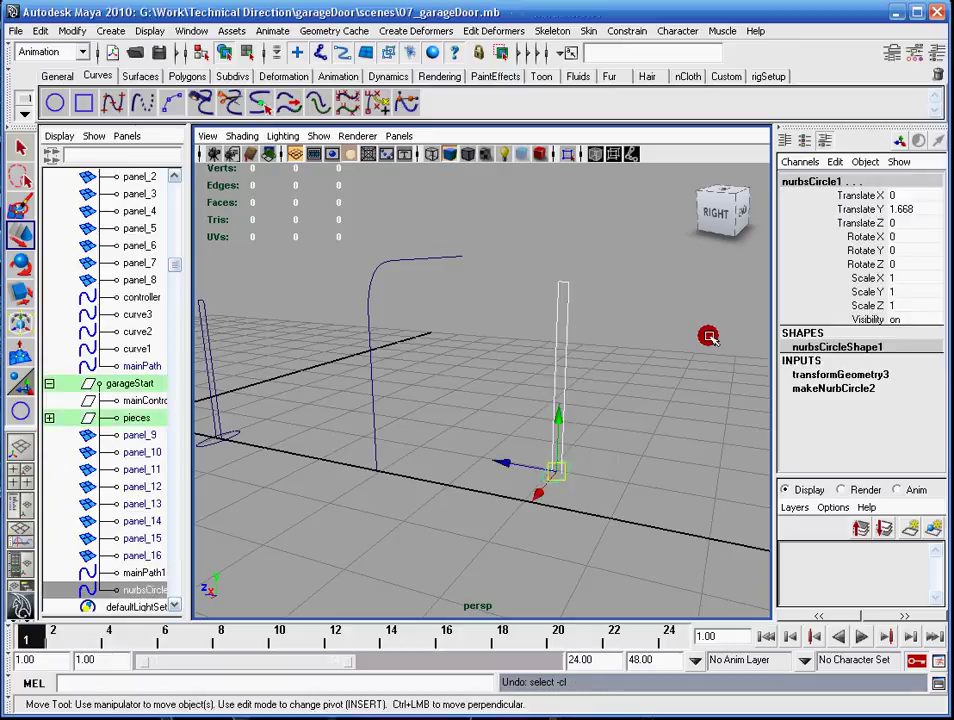
{"action": "middle_click_drag", "start_coordinate": [659, 383], "coordinate": [655, 352], "text": "alt"}
{"action": "key", "text": "ctrl+z"}
{"action": "key", "text": "ctrl+z"}
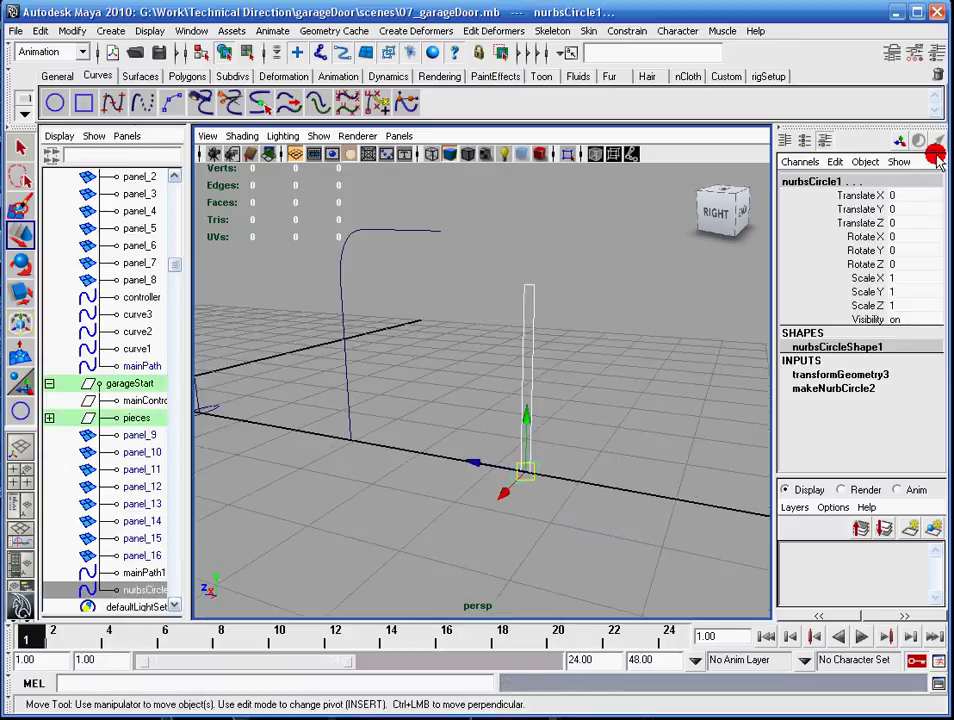
- Reselect nurbsCircle1 alone and enable its minimum Y translate limit at 0.00 in the limit information
{"action": "left_click", "coordinate": [692, 381]}
{"action": "left_click", "coordinate": [512, 476]}
{"action": "left_click", "coordinate": [892, 52]}
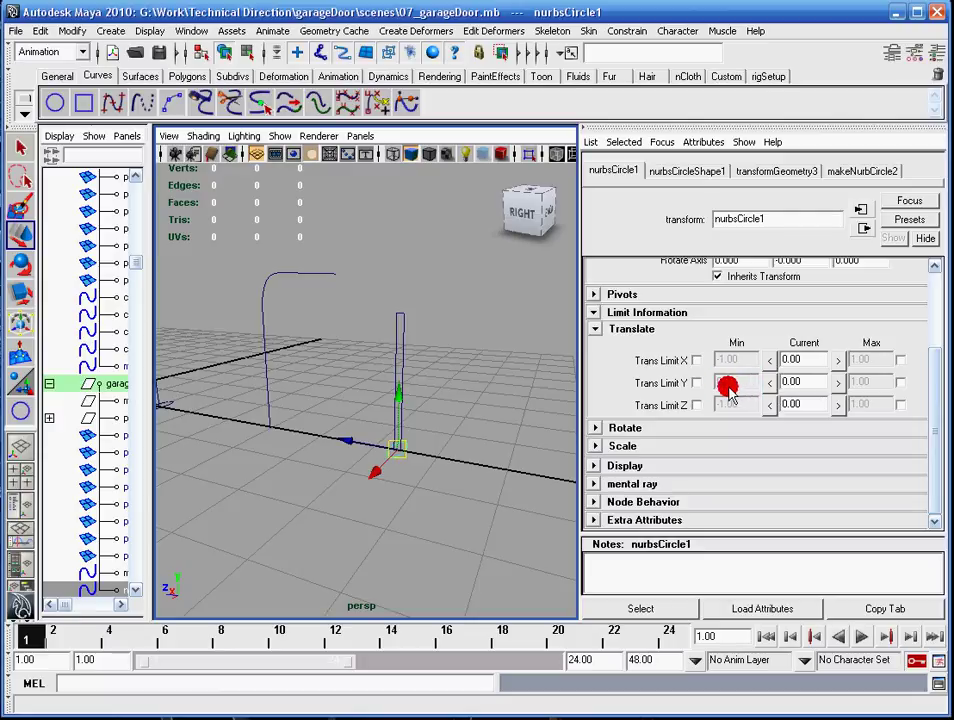
{"action": "left_click", "coordinate": [697, 383]}
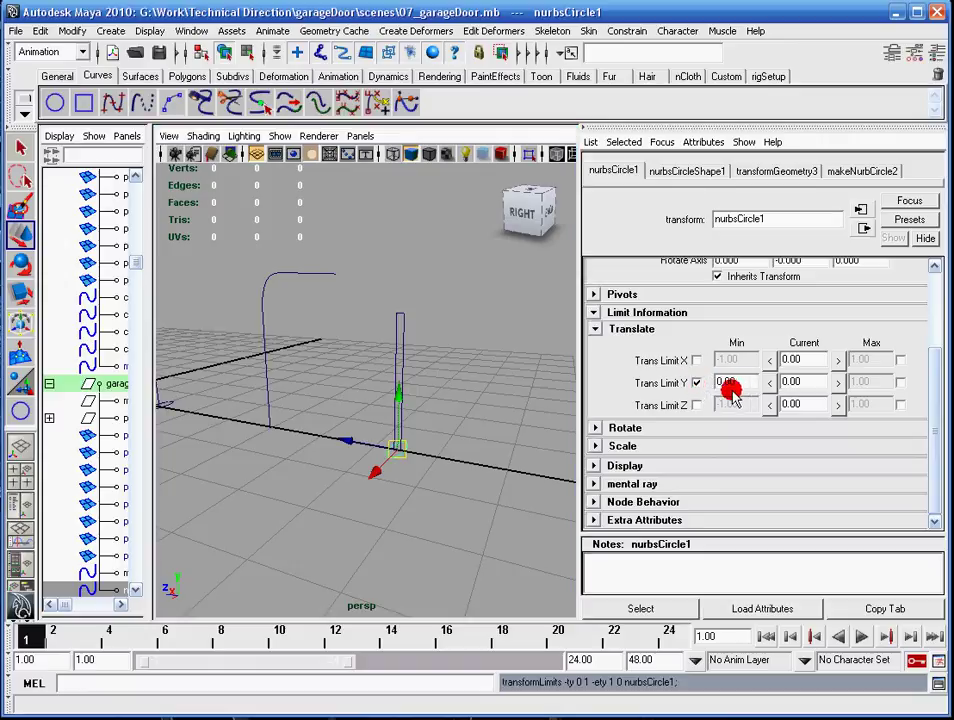
- Test the lower Y limit by raising nurbsCircle1 above its guide and pulling it down past the ground line
{"action": "left_click_drag", "start_coordinate": [400, 392], "coordinate": [396, 326]}
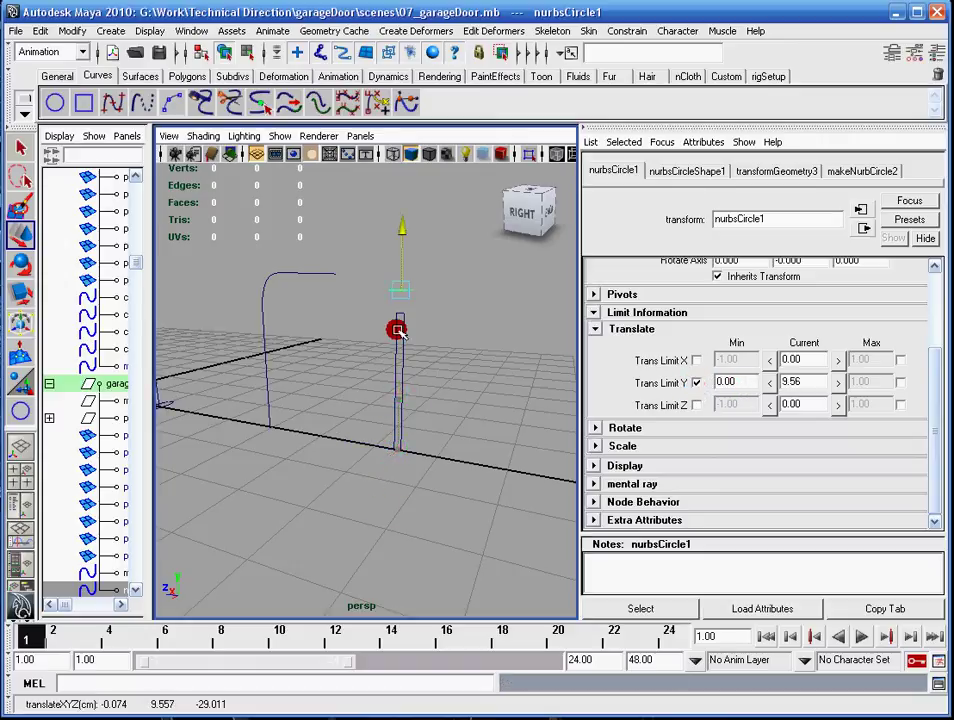
{"action": "left_click_drag", "start_coordinate": [428, 475], "coordinate": [417, 547]}
{"action": "scroll", "coordinate": [438, 401], "scroll_direction": "down", "scroll_amount": 5}
{"action": "left_click_drag", "start_coordinate": [366, 285], "coordinate": [383, 454]}
- Raise nurbsCircle1 to the top of its vertical guide and set its current Y translate to 8
{"action": "right_click_drag", "start_coordinate": [383, 454], "coordinate": [474, 416], "text": "alt"}
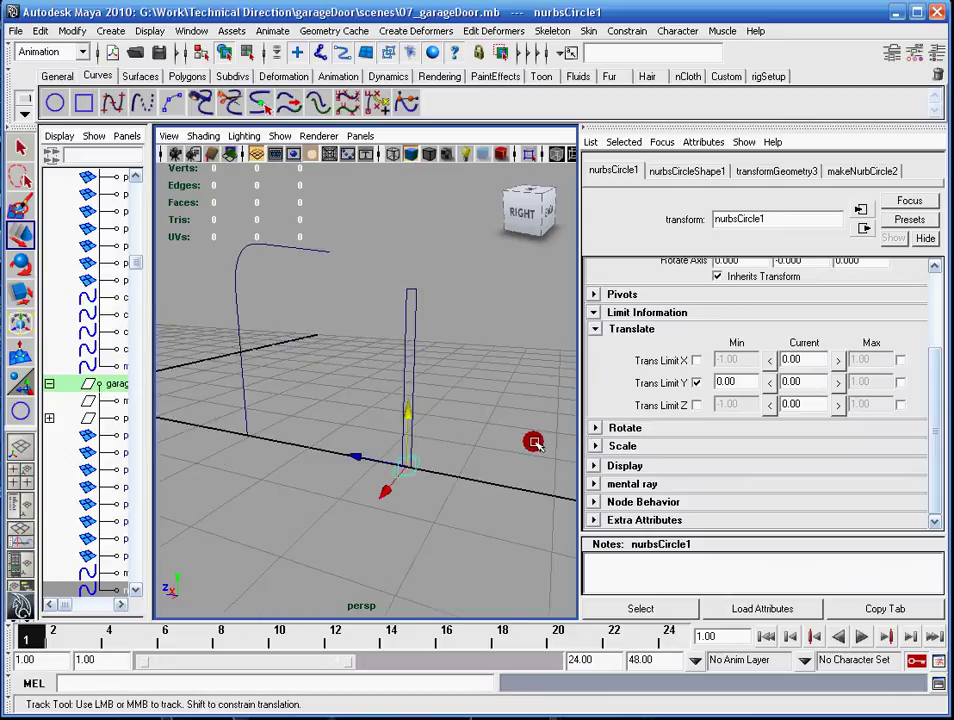
{"action": "middle_click_drag", "start_coordinate": [534, 441], "coordinate": [492, 437], "text": "alt"}
{"action": "left_click_drag", "start_coordinate": [351, 413], "coordinate": [352, 222]}
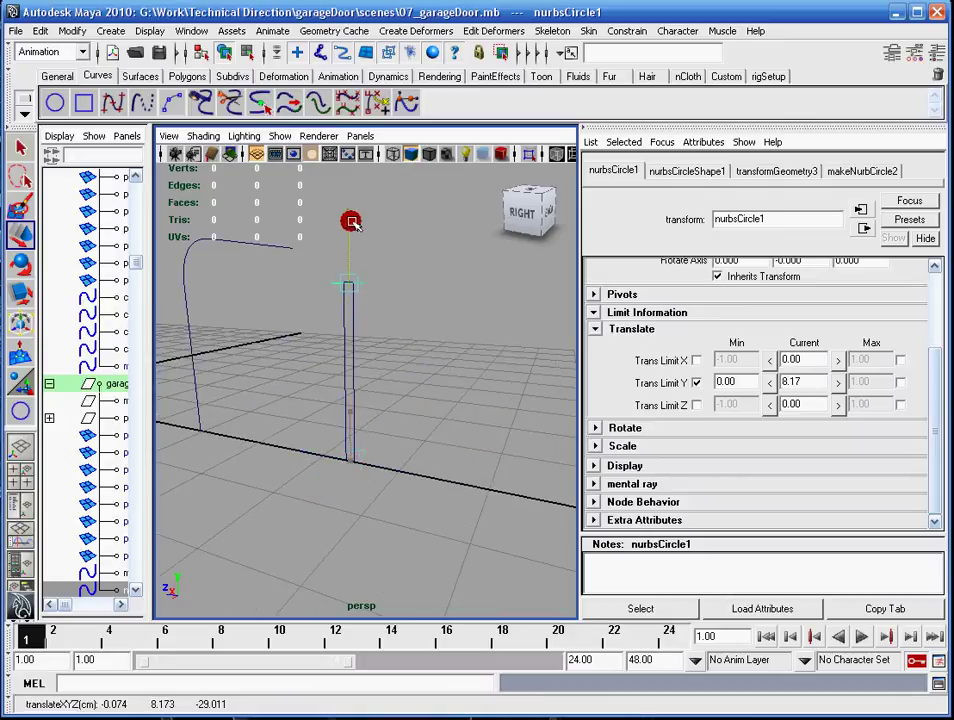
{"action": "left_click", "coordinate": [829, 387]}
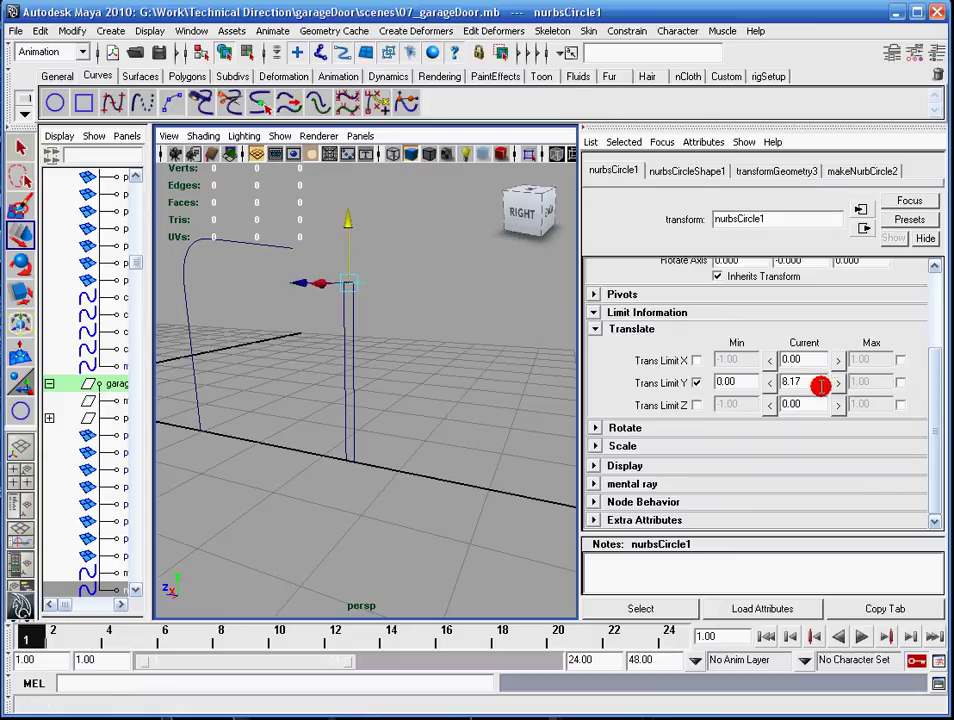
{"action": "left_click_drag", "start_coordinate": [816, 383], "coordinate": [679, 364]}
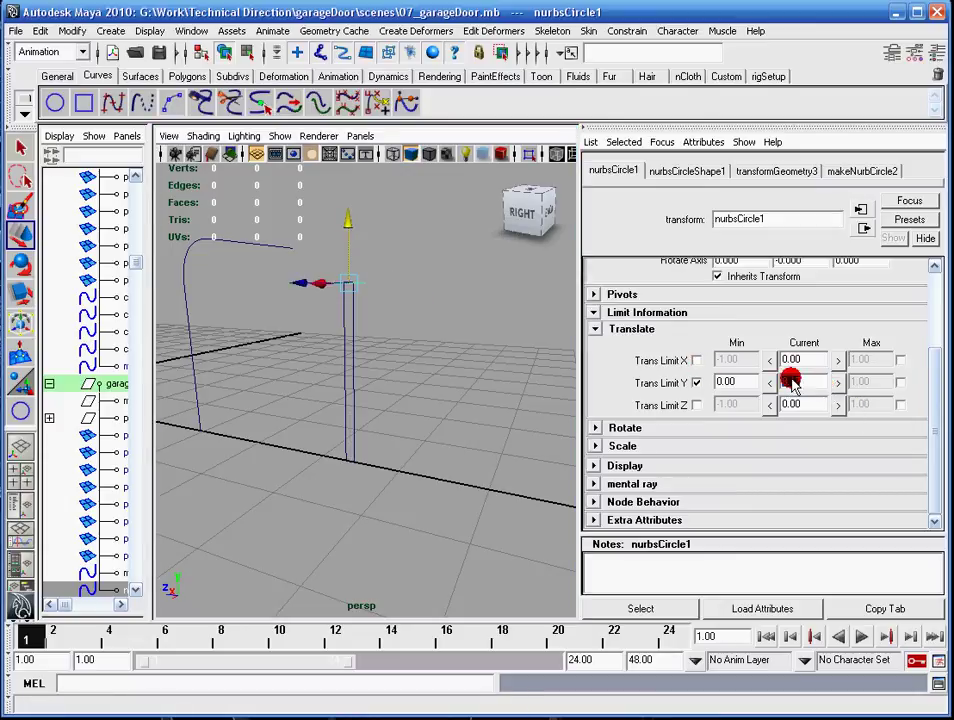
{"action": "mouse_move", "coordinate": [791, 384]}
{"action": "left_mouse_down"}
{"action": "mouse_move", "coordinate": [815, 383]}
{"action": "mouse_move", "coordinate": [779, 395]}
{"action": "left_mouse_up"}
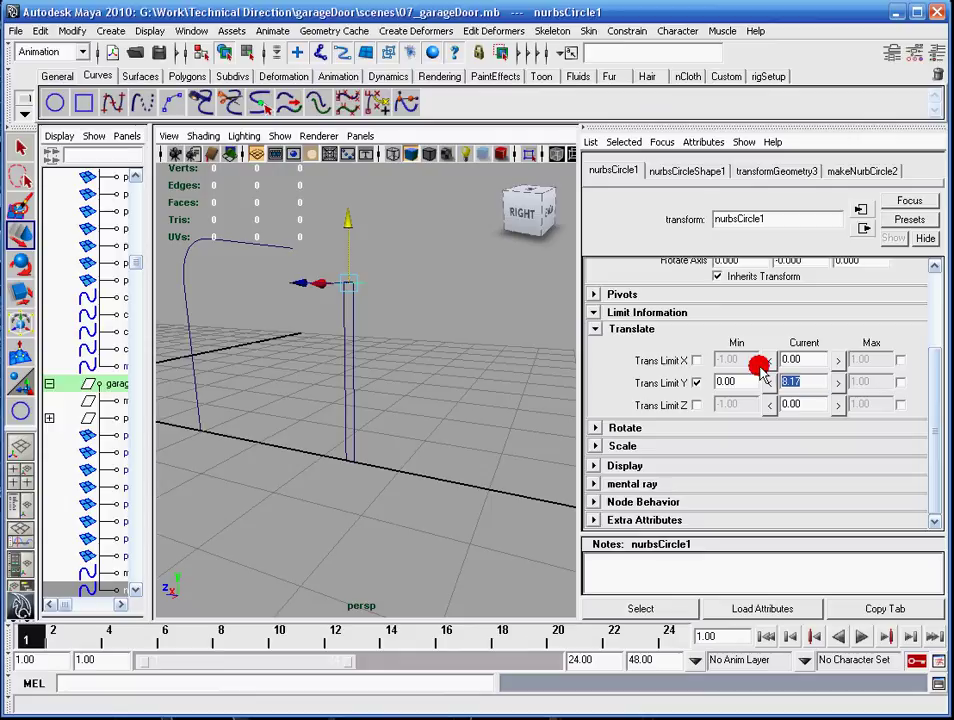
{"action": "left_click_drag", "start_coordinate": [762, 370], "coordinate": [820, 397]}
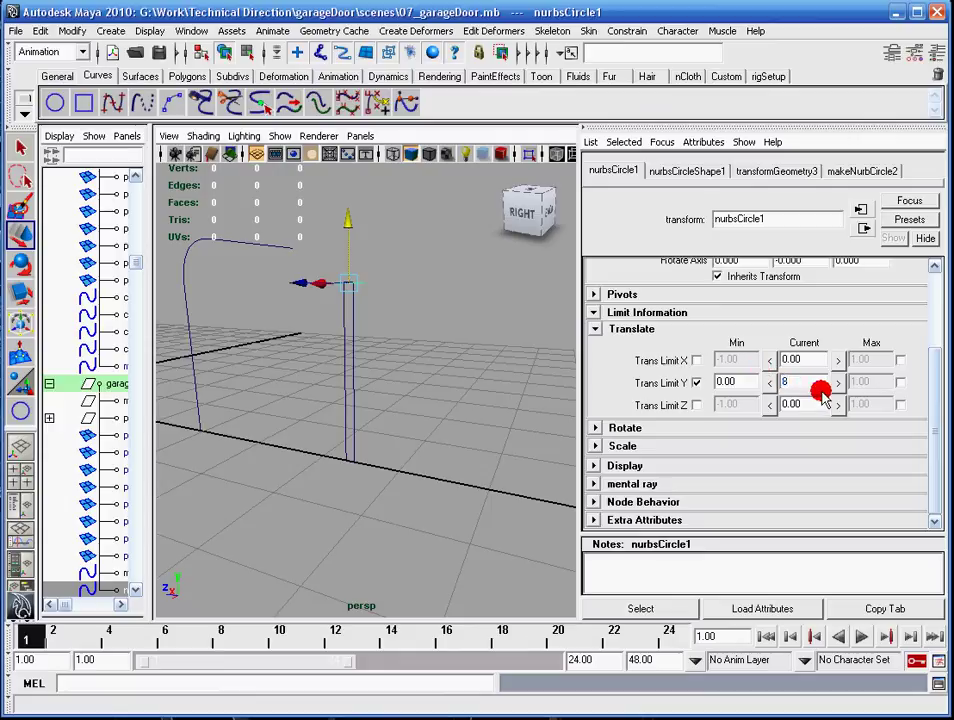
{"action": "type", "text": "8"}
{"action": "key", "text": "Return"}
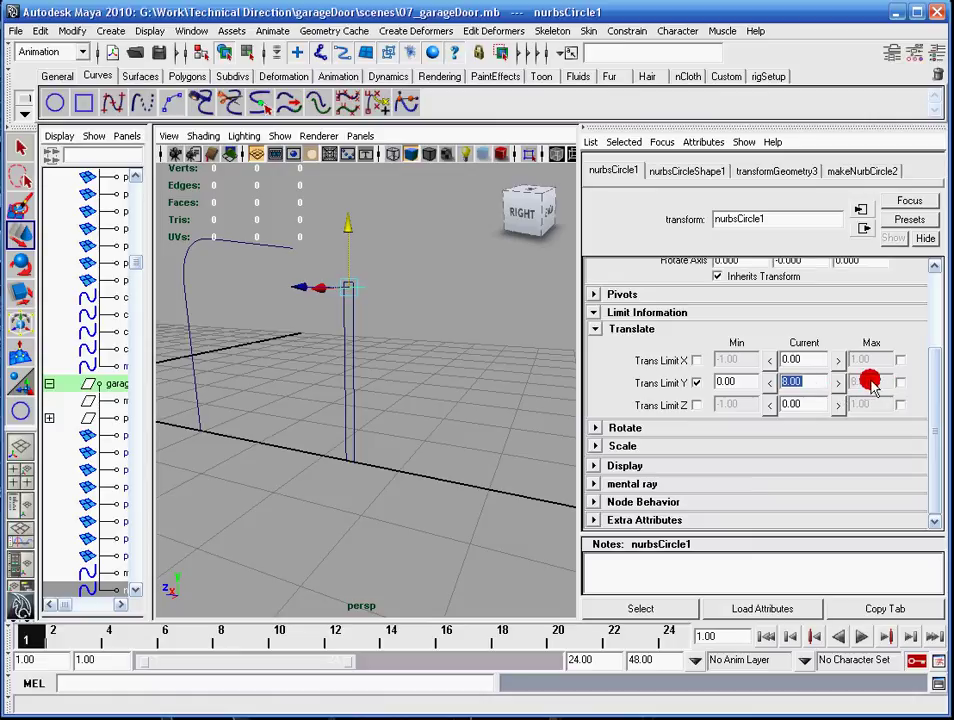
- Enable nurbsCircle1's maximum Y translate limit at 8.00 and test its travel between both limits, ending at the bottom
{"action": "left_click_drag", "start_coordinate": [872, 383], "coordinate": [897, 395]}
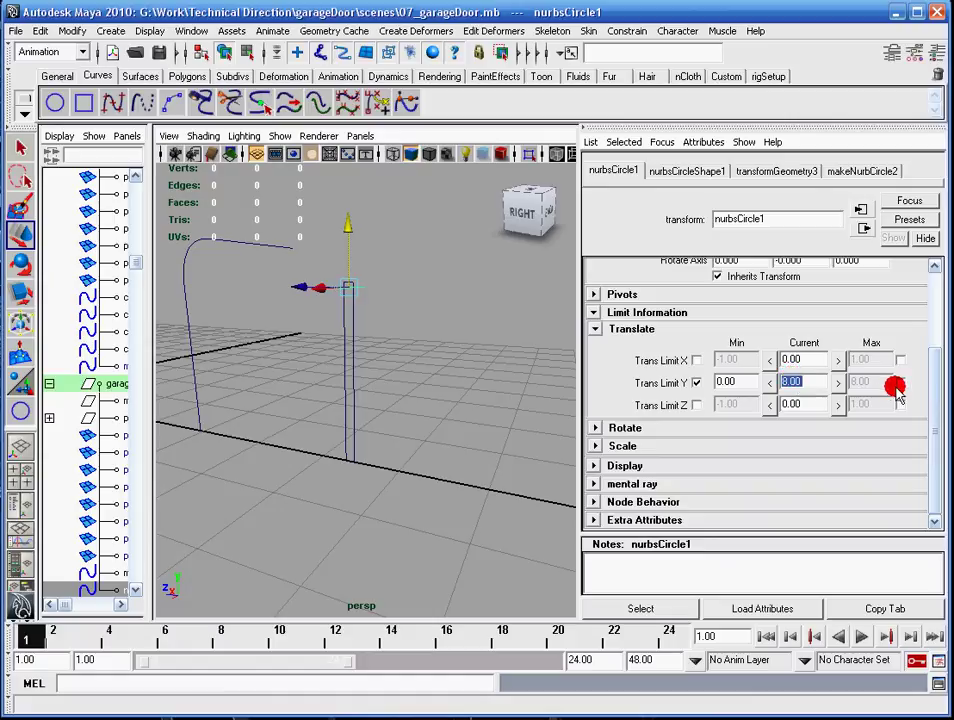
{"action": "left_click", "coordinate": [900, 382]}
{"action": "left_click_drag", "start_coordinate": [336, 218], "coordinate": [346, 511]}
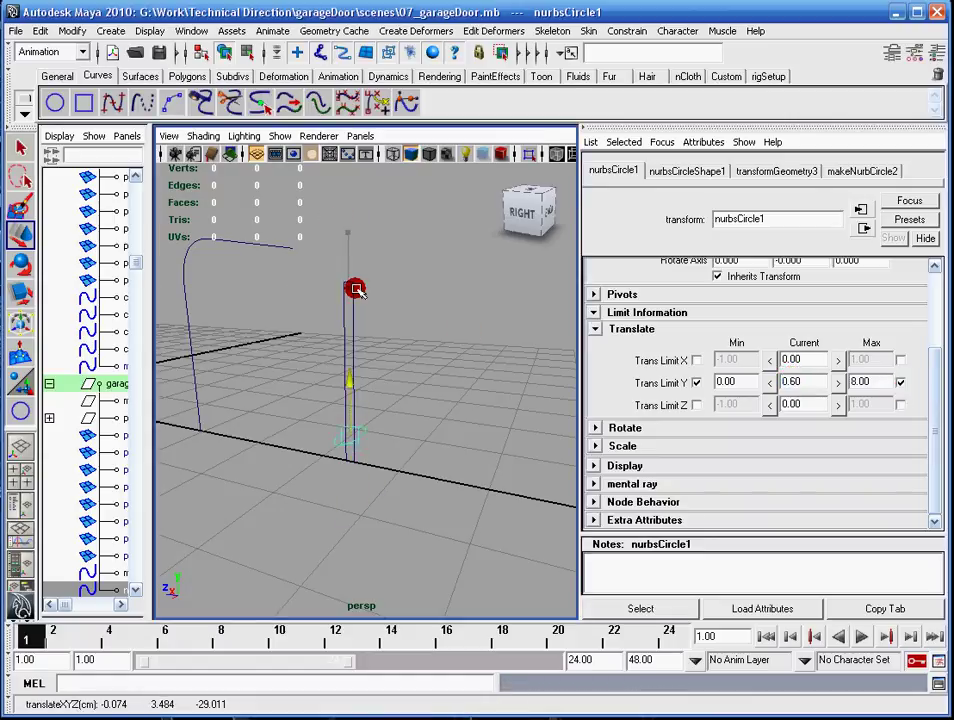
{"action": "left_click_drag", "start_coordinate": [355, 289], "coordinate": [390, 496]}
- Return to nurbsCircle1's channel list, and lock and hide all of its rotate and scale channels
{"action": "left_click", "coordinate": [935, 56]}
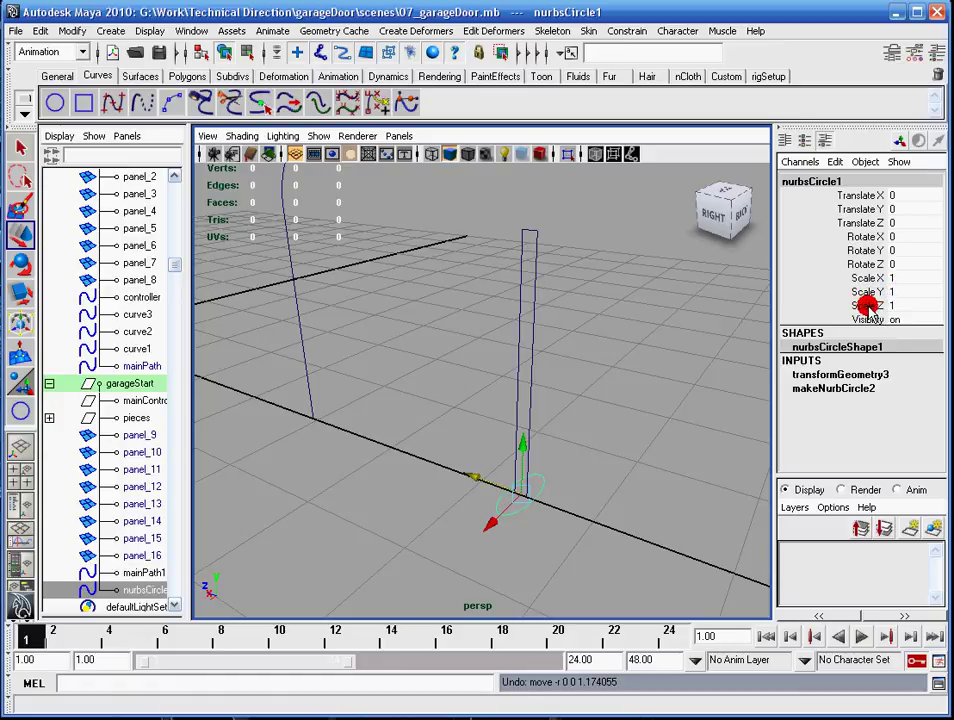
{"action": "left_click_drag", "start_coordinate": [866, 306], "coordinate": [893, 243]}
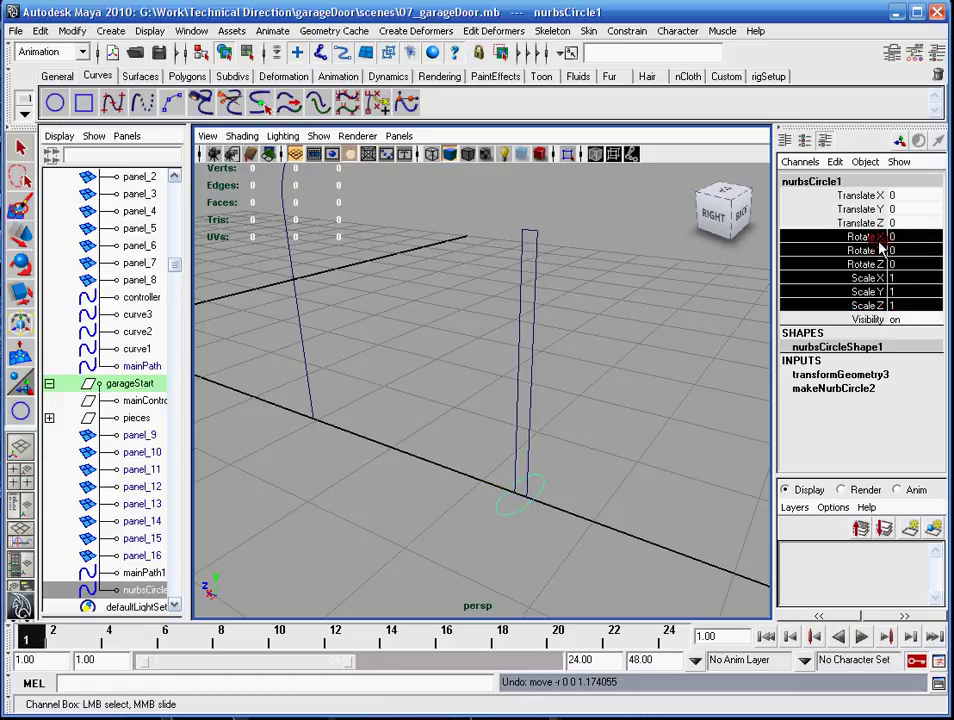
{"action": "right_click_drag", "start_coordinate": [880, 247], "coordinate": [824, 578]}
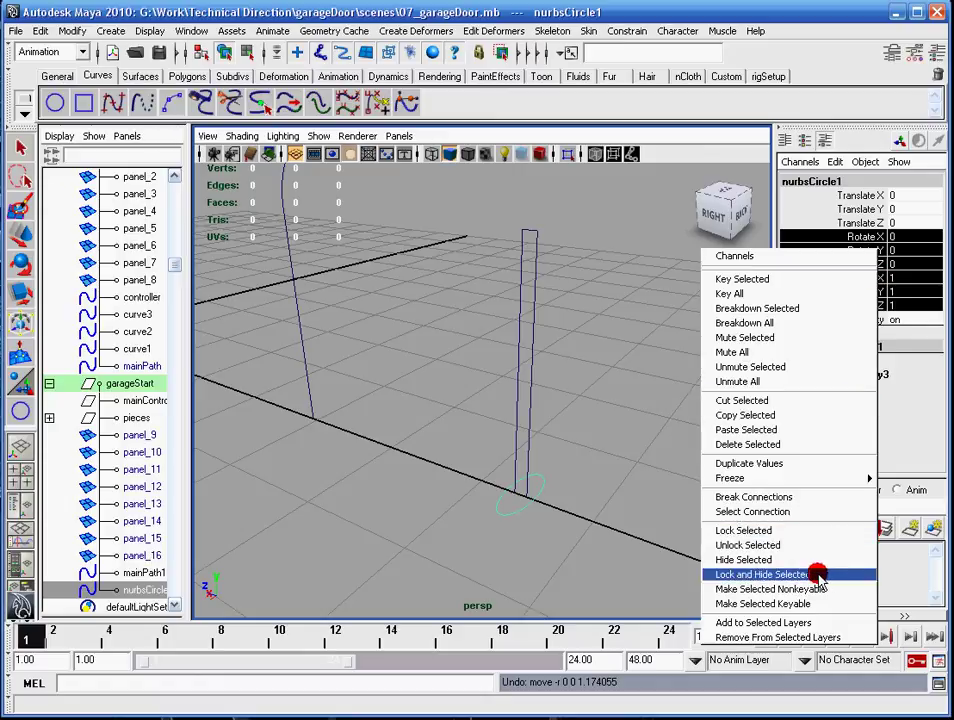
{"action": "right_click_drag", "start_coordinate": [818, 578], "coordinate": [815, 579]}
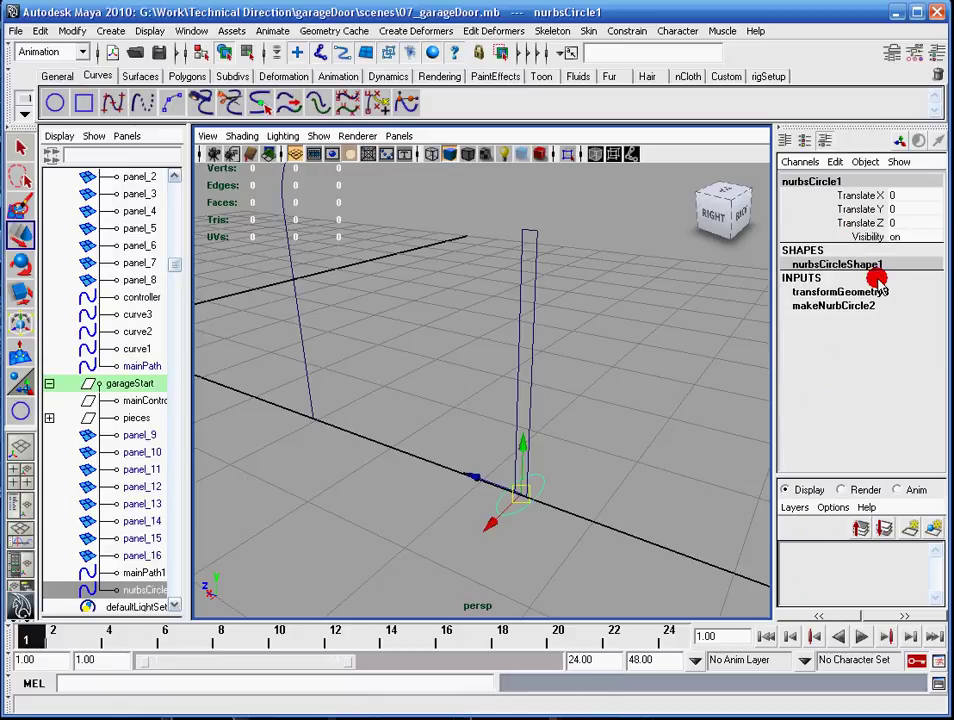
- Lock and hide nurbsCircle1's Translate X and Translate Z channels
{"action": "left_click", "coordinate": [868, 222]}
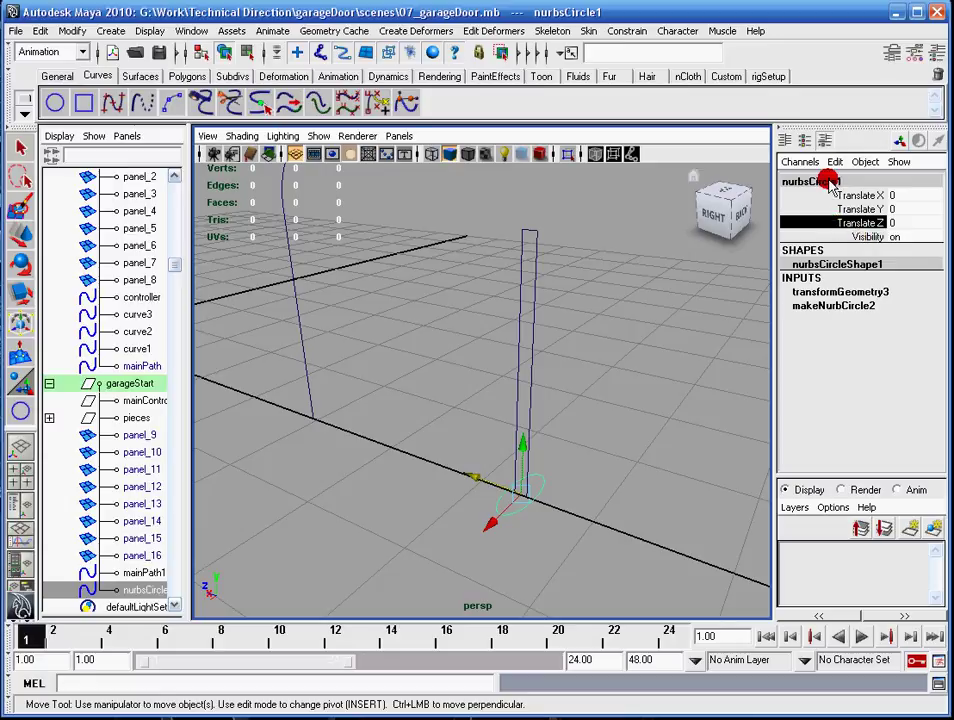
{"action": "left_click", "coordinate": [803, 161]}
{"action": "mouse_move", "coordinate": [833, 163]}
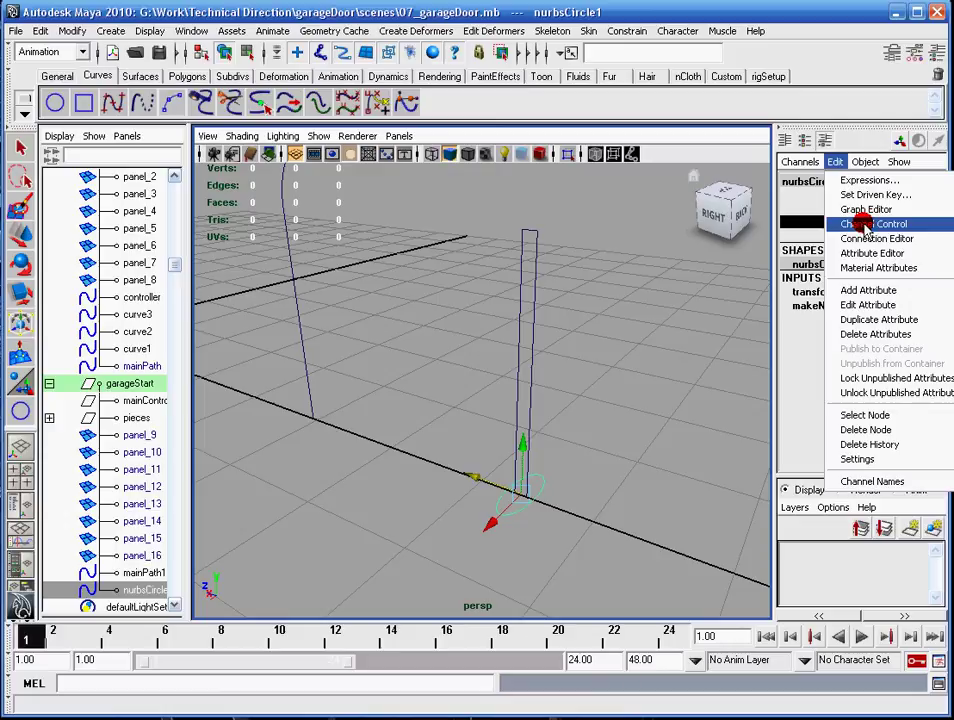
{"action": "left_click", "coordinate": [842, 162]}
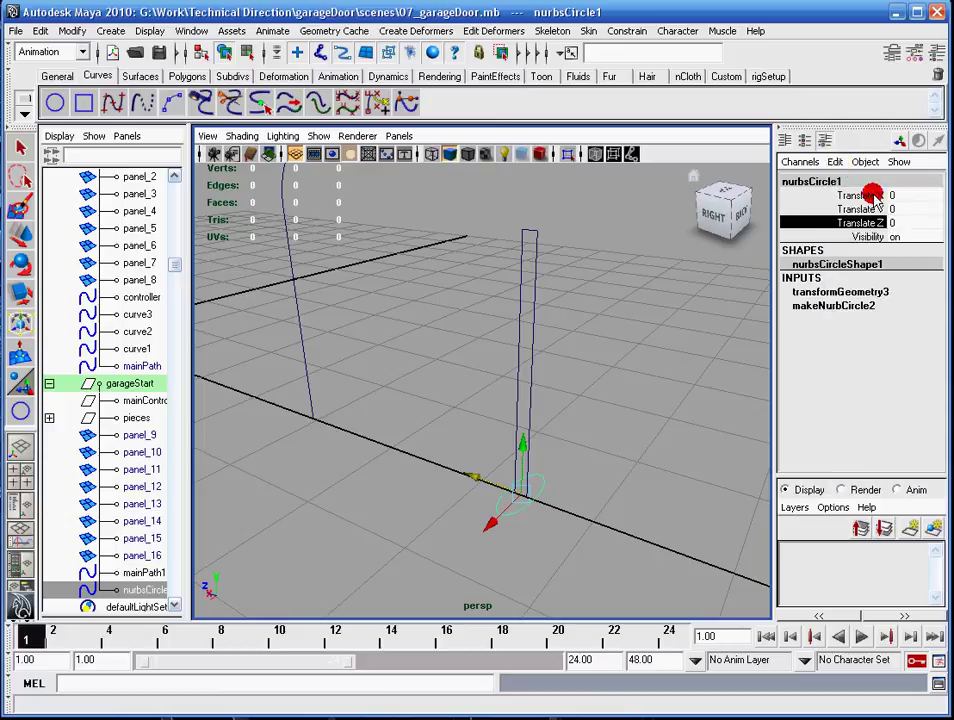
{"action": "left_click", "coordinate": [872, 196], "text": "shift"}
{"action": "right_click_drag", "start_coordinate": [870, 196], "coordinate": [790, 526]}
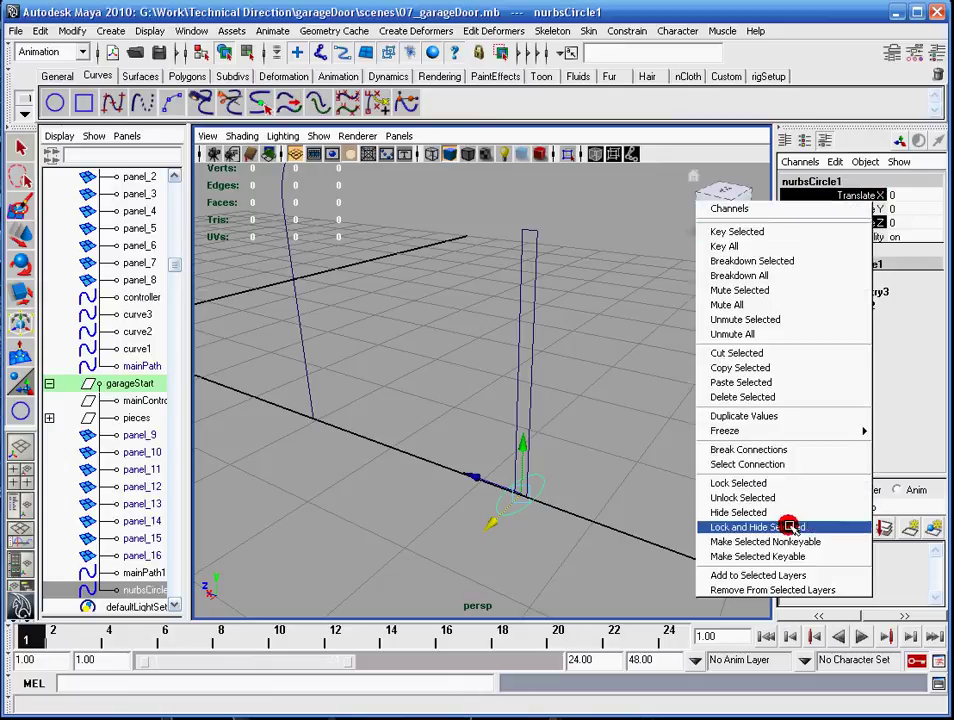
{"action": "left_click", "coordinate": [789, 526]}
- Examine nurbsCircle1's remaining Translate Y and Visibility channels and view the controller beside the door's path curve
{"action": "left_click", "coordinate": [868, 197]}
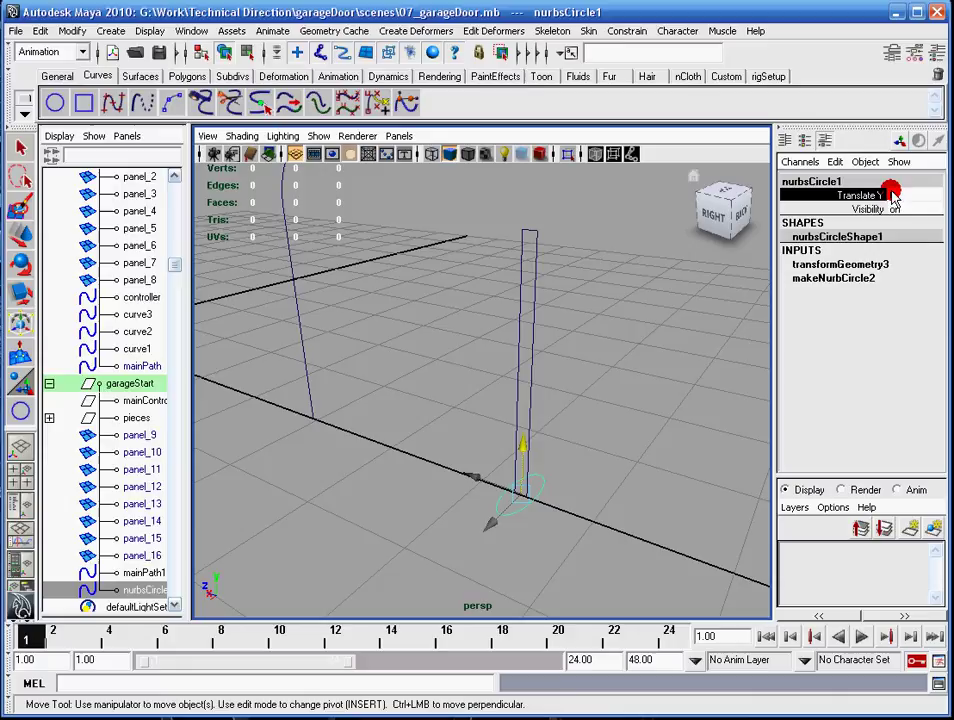
{"action": "left_click", "coordinate": [868, 208]}
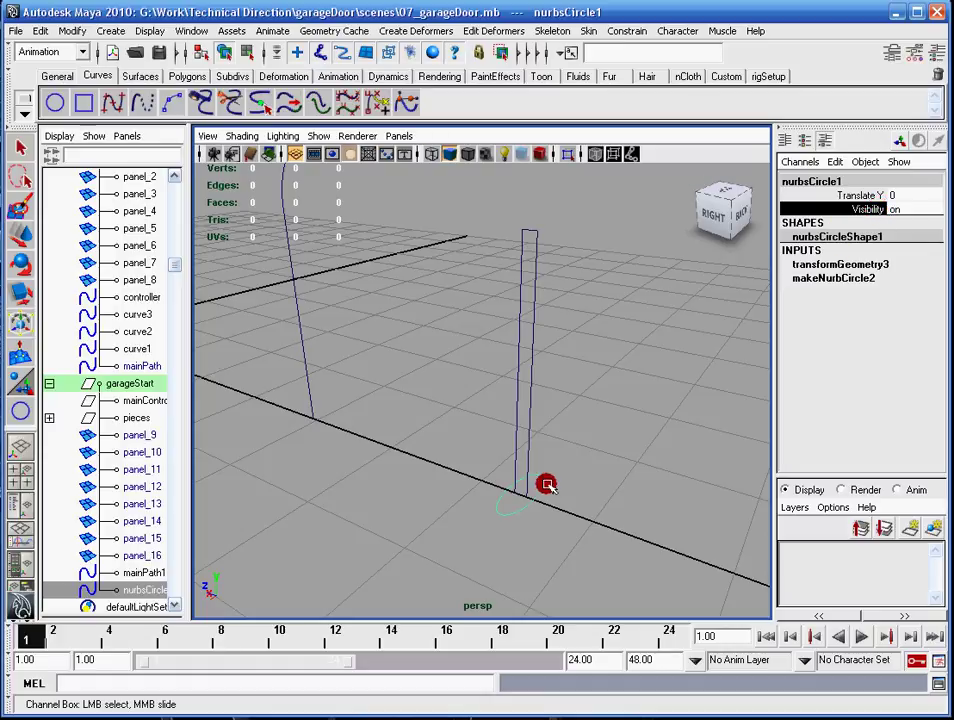
{"action": "left_click_drag", "start_coordinate": [500, 347], "coordinate": [337, 343], "text": "alt"}
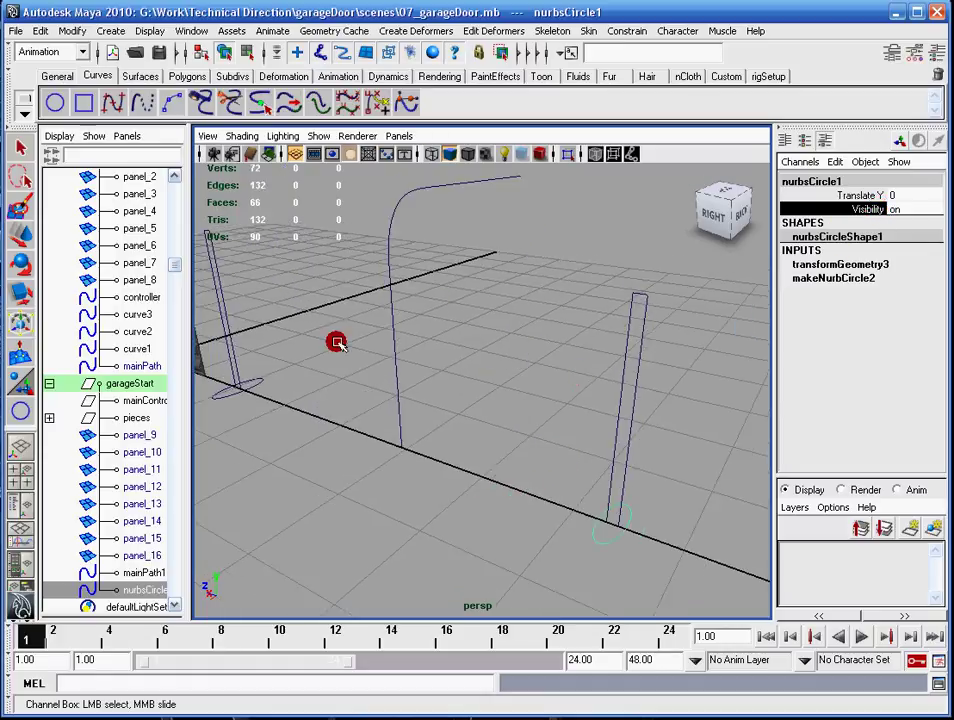
{"action": "left_click_drag", "start_coordinate": [449, 321], "coordinate": [502, 358], "text": "alt"}
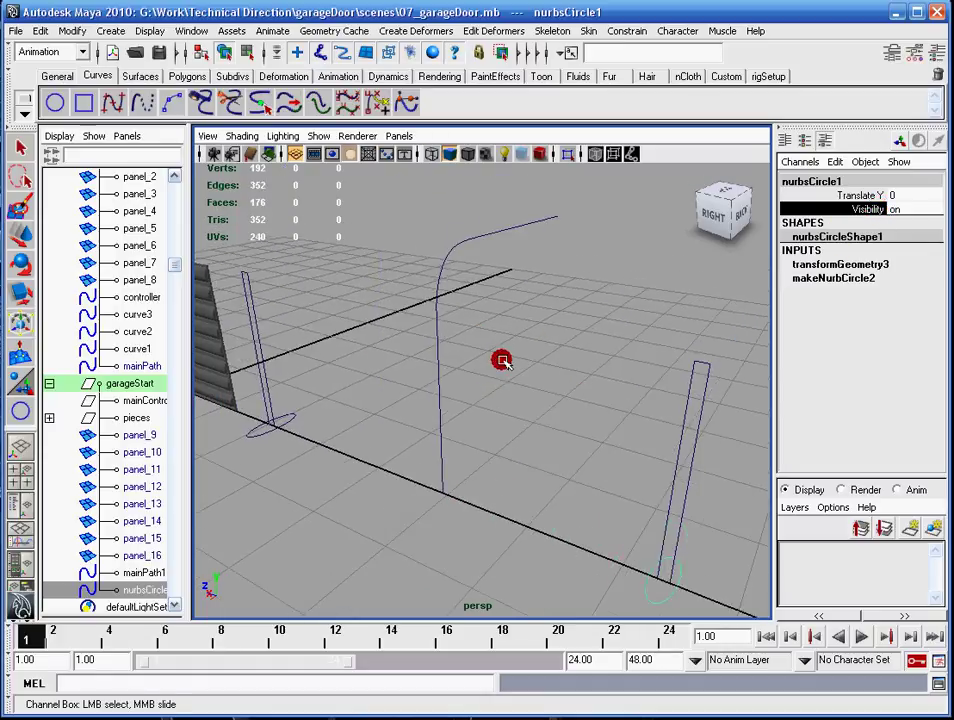
{"action": "left_click", "coordinate": [856, 196]}
{"action": "left_click", "coordinate": [868, 209]}
{"action": "middle_click_drag", "start_coordinate": [710, 347], "coordinate": [656, 343], "text": "alt"}
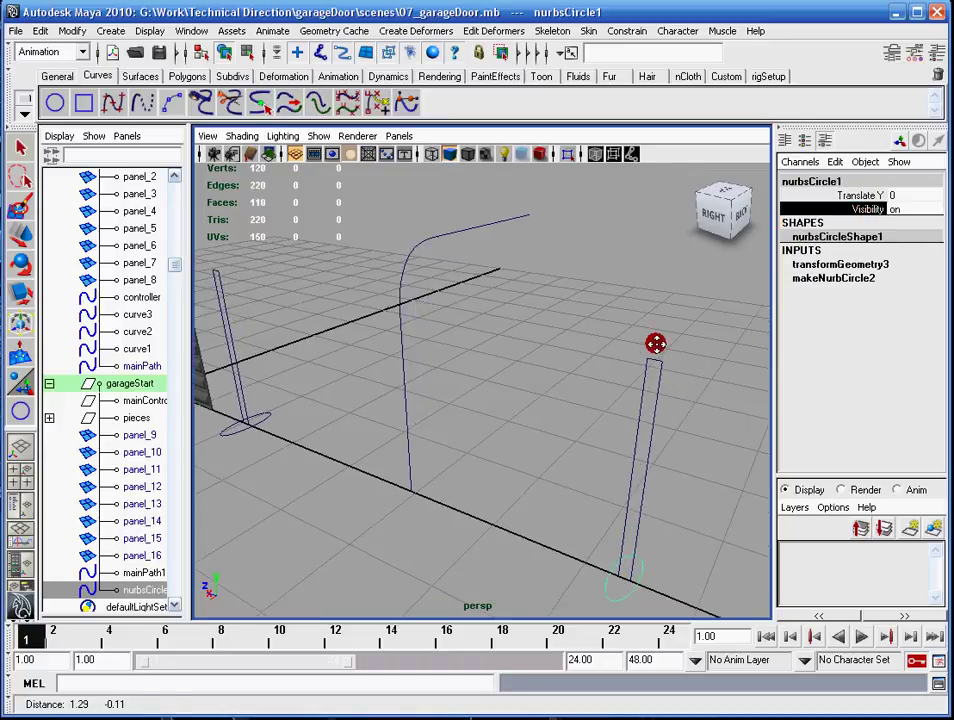
{"action": "scroll", "coordinate": [656, 343], "scroll_direction": "down", "scroll_amount": 1}
{"action": "middle_click_drag", "start_coordinate": [543, 447], "coordinate": [550, 373], "text": "alt"}
{"action": "left_click_drag", "start_coordinate": [535, 364], "coordinate": [555, 376], "text": "alt"}
{"action": "middle_click_drag", "start_coordinate": [555, 376], "coordinate": [574, 410], "text": "alt"}
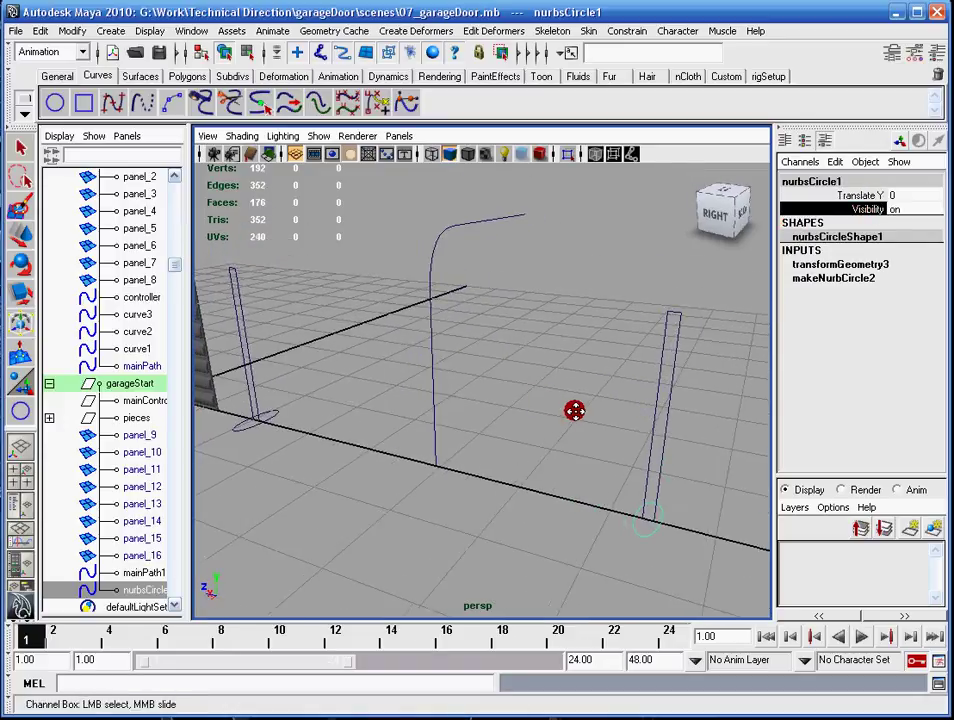
{"action": "middle_click_drag", "start_coordinate": [479, 356], "coordinate": [508, 392], "text": "alt"}
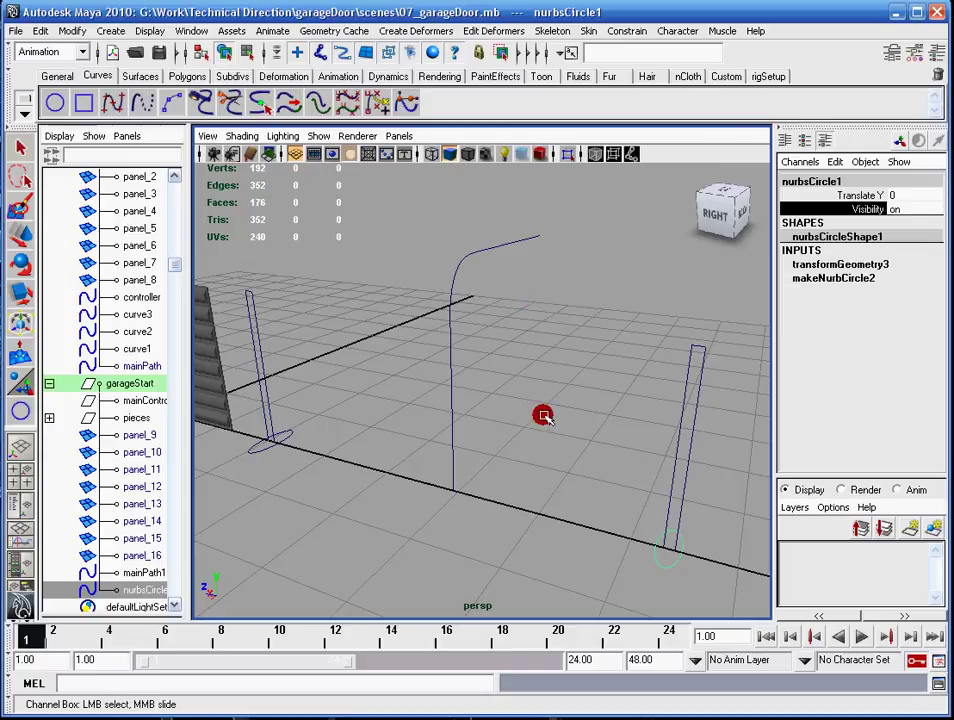